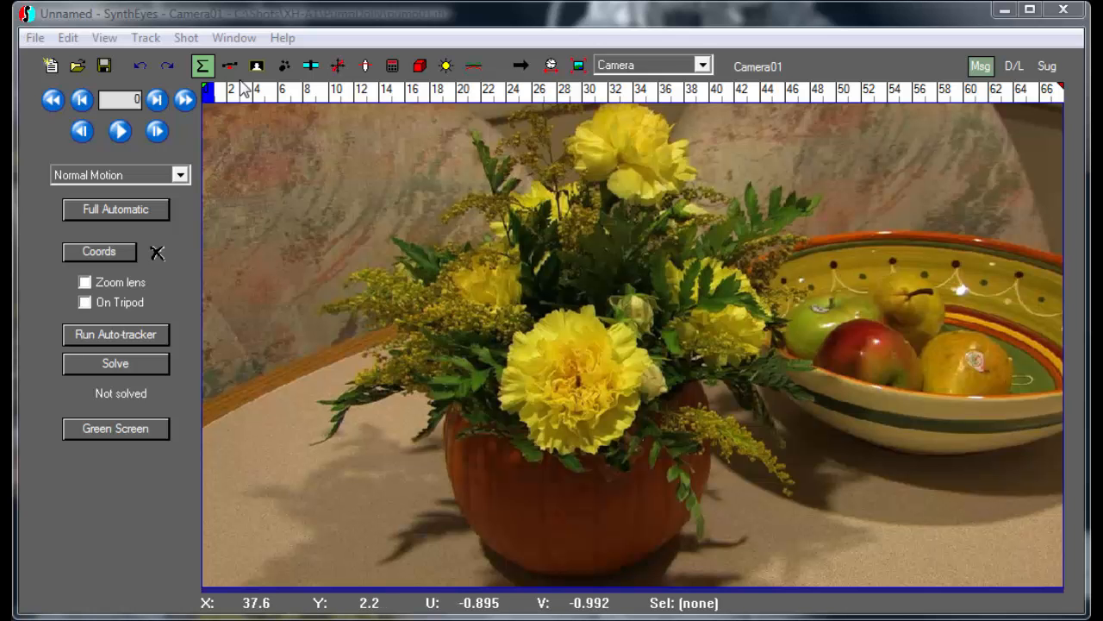
Scrub through the pump01.ifl dolly shot, frames 0 to 66, to review the camera move
left_click_drag(238, 97, 213, 113)
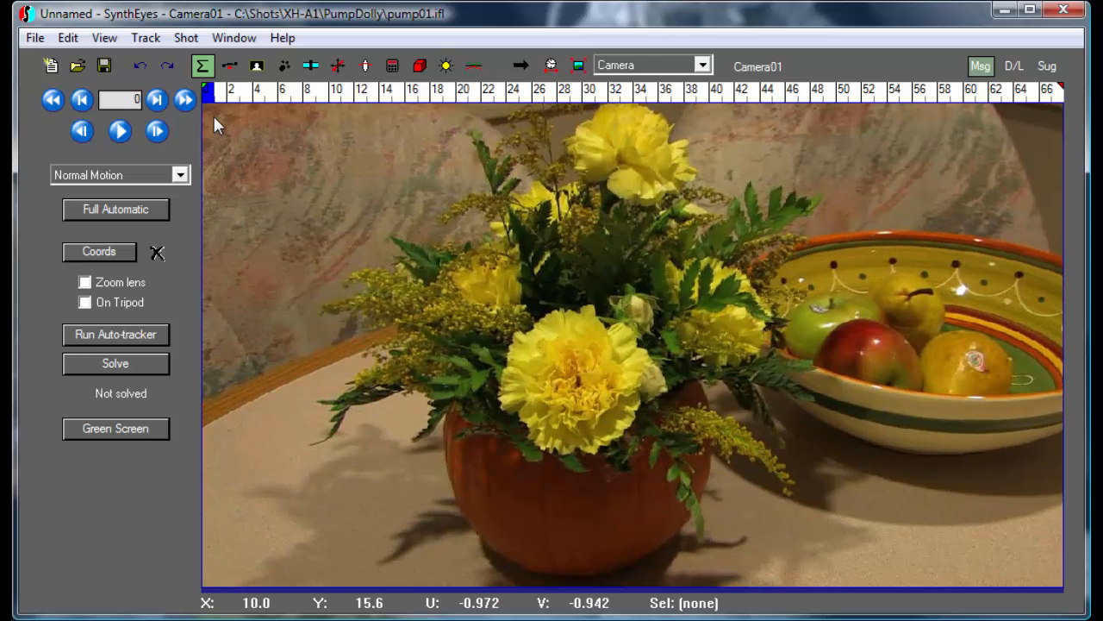
Run the auto-tracker across the shot, then check and delete the bad Tracker94
left_click(142, 332)
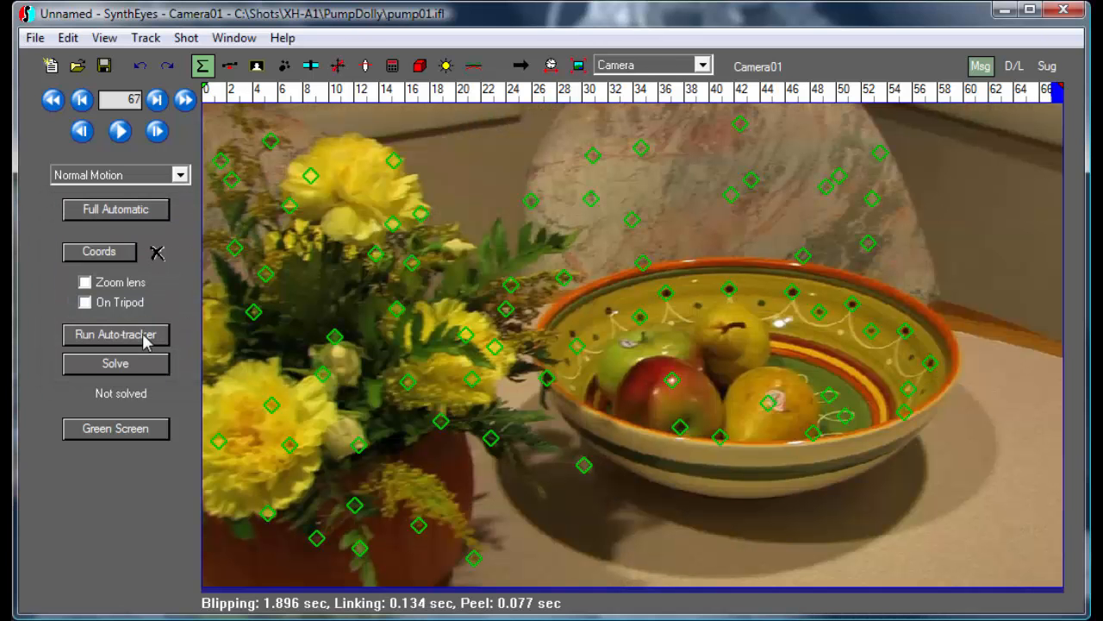
left_click_drag(297, 95, 720, 108)
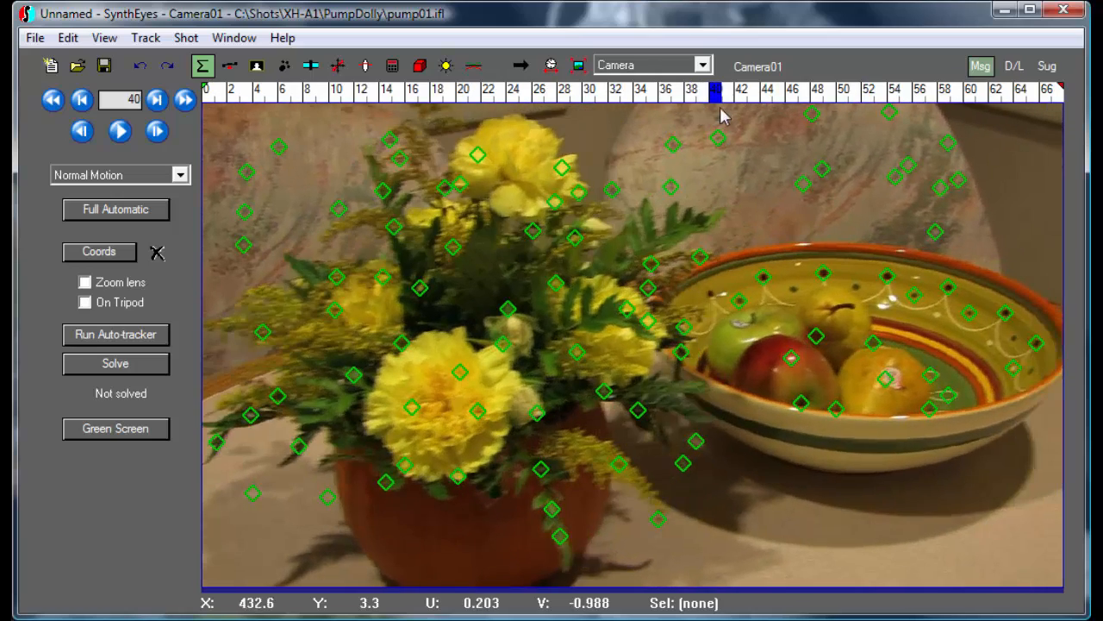
left_click(620, 189)
left_click_drag(491, 97, 756, 89)
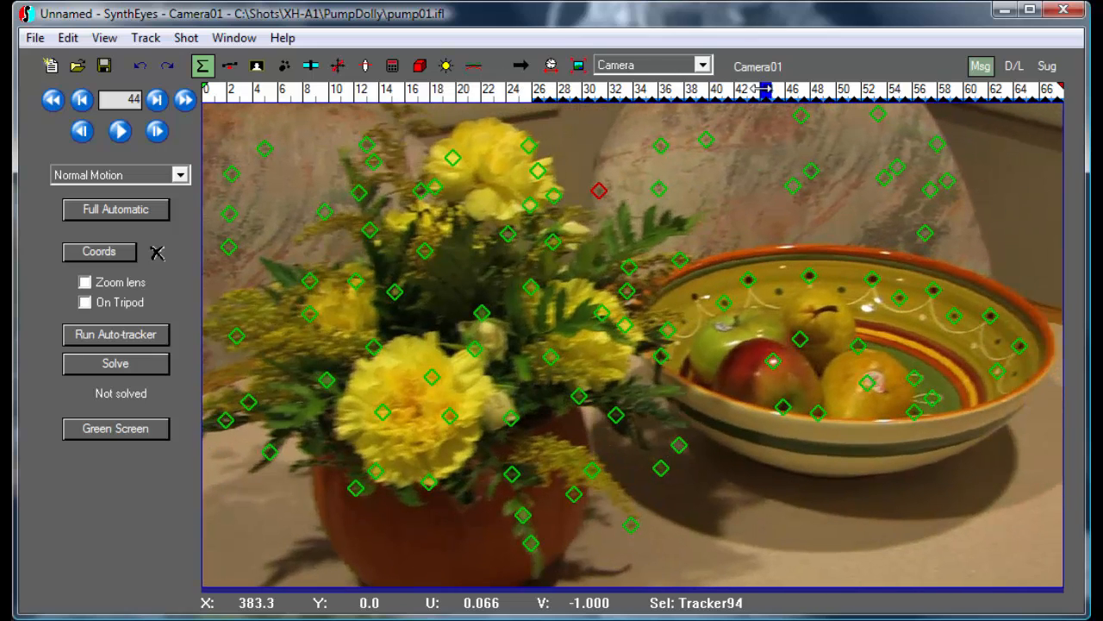
key("Delete")
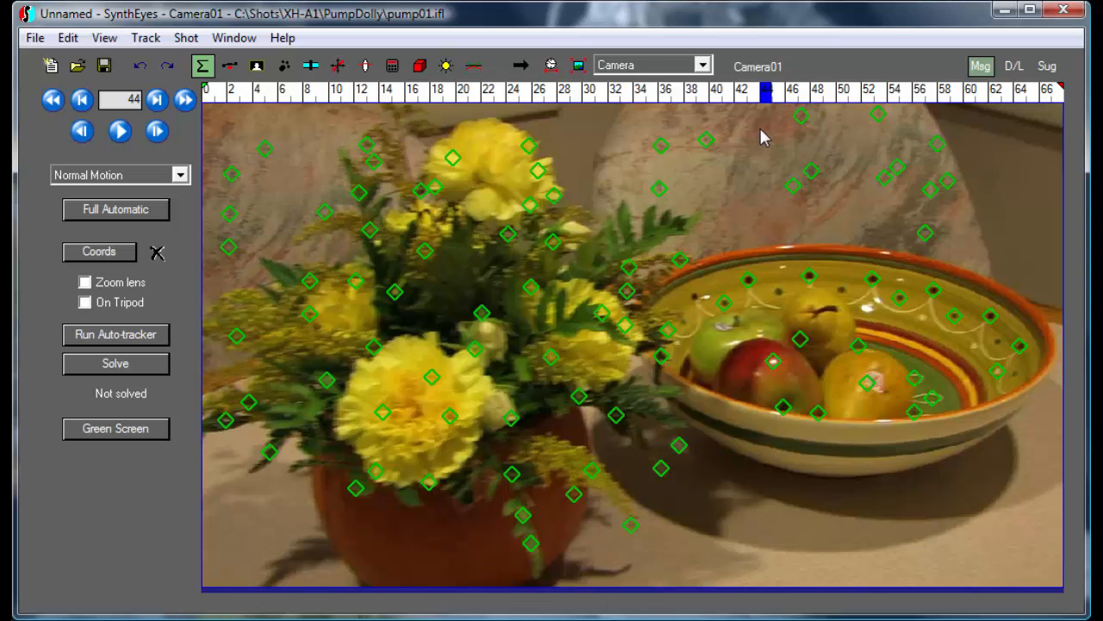
Check and delete the bad Tracker43 on the apple and Tracker65 on the bowl rim
left_click(768, 364)
left_click_drag(724, 97, 620, 102)
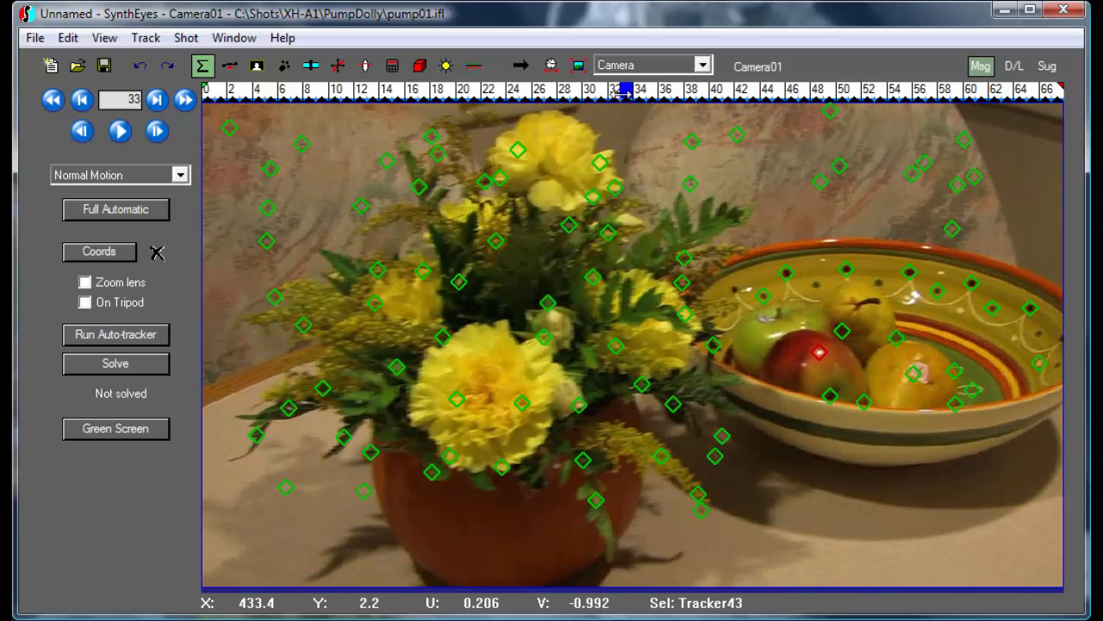
key("Delete")
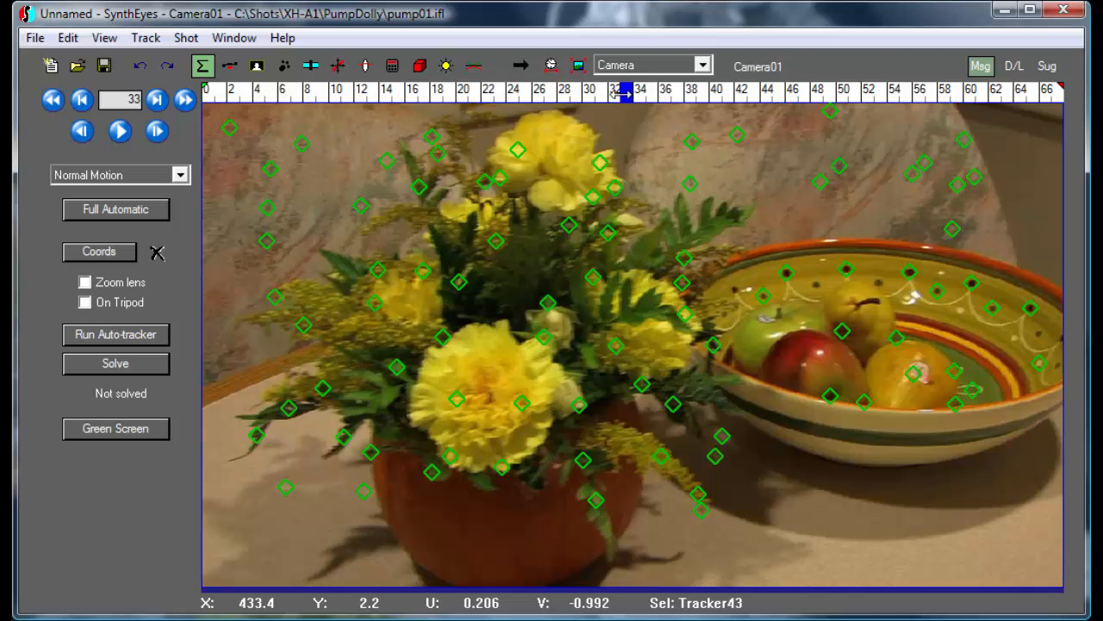
left_click(863, 402)
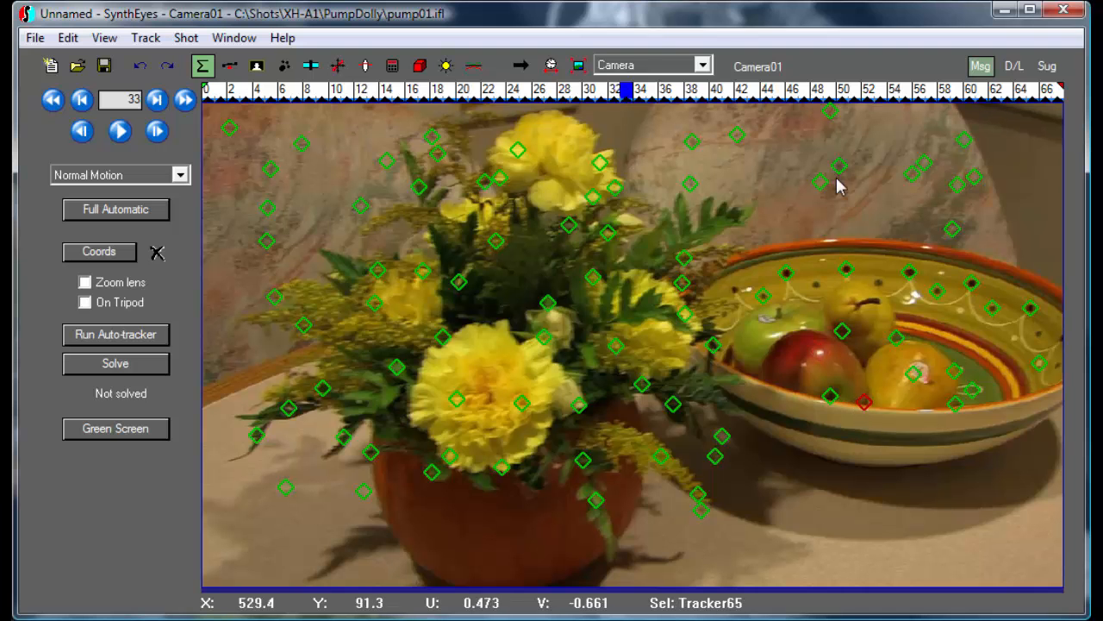
left_click_drag(776, 96, 652, 93)
key("Delete")
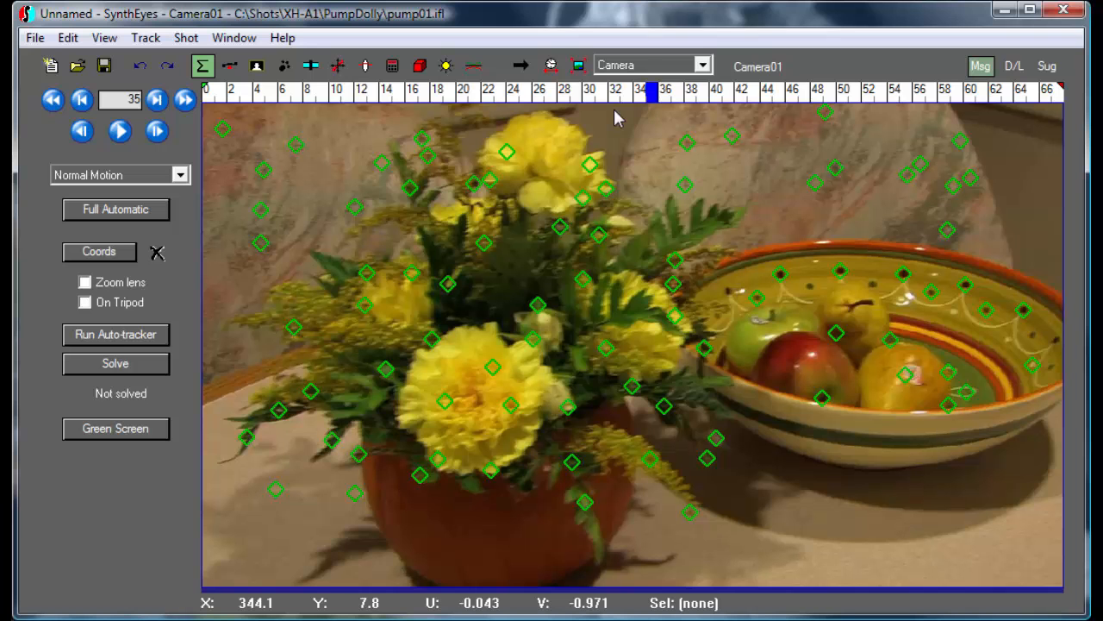
left_click_drag(647, 94, 908, 93)
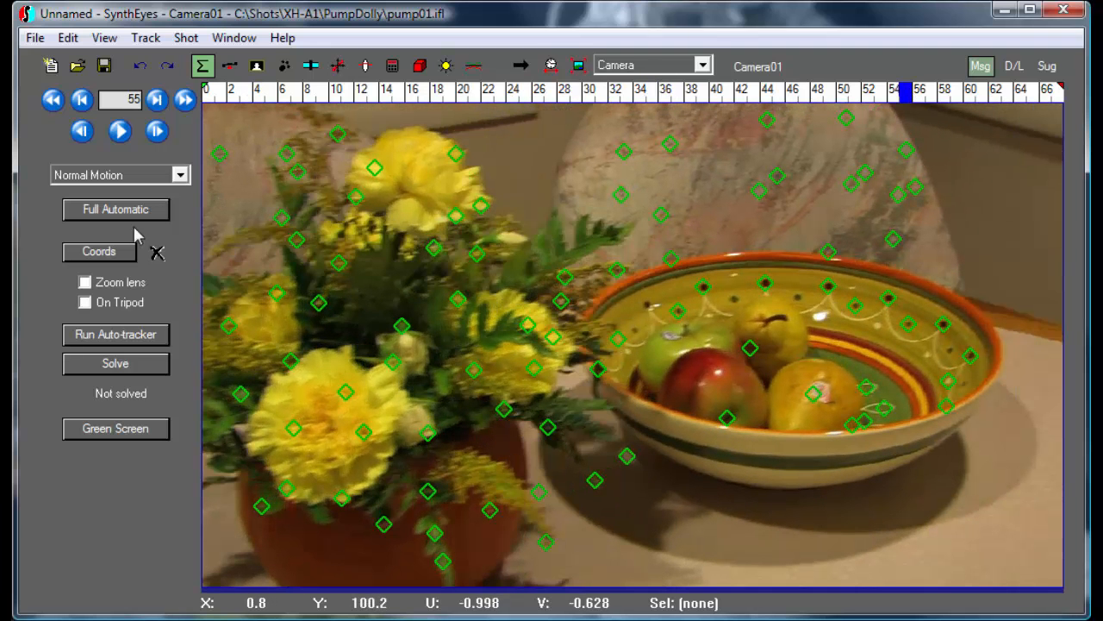
Run the initial camera solve in the Solver panel, reaching 0.4984 hpix error
left_click(392, 68)
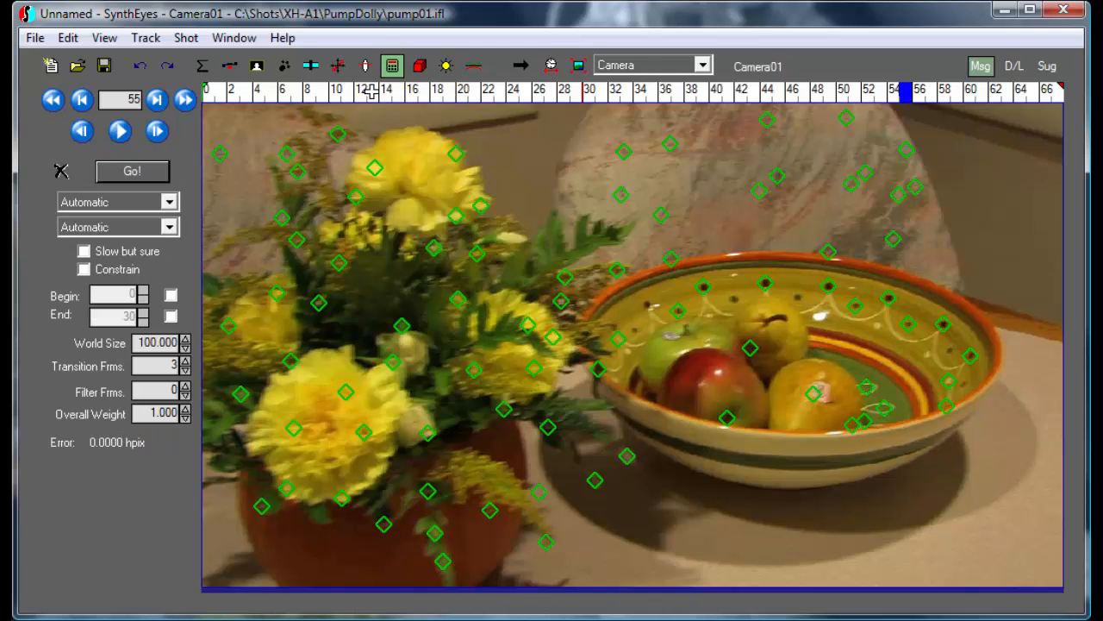
left_click(103, 178)
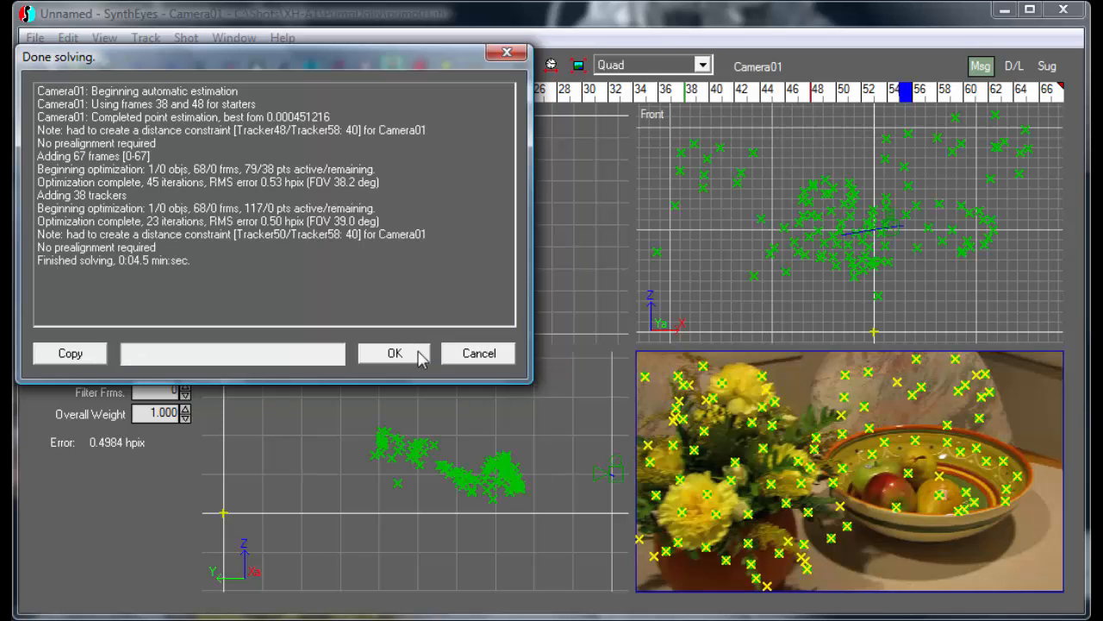
left_click(418, 357)
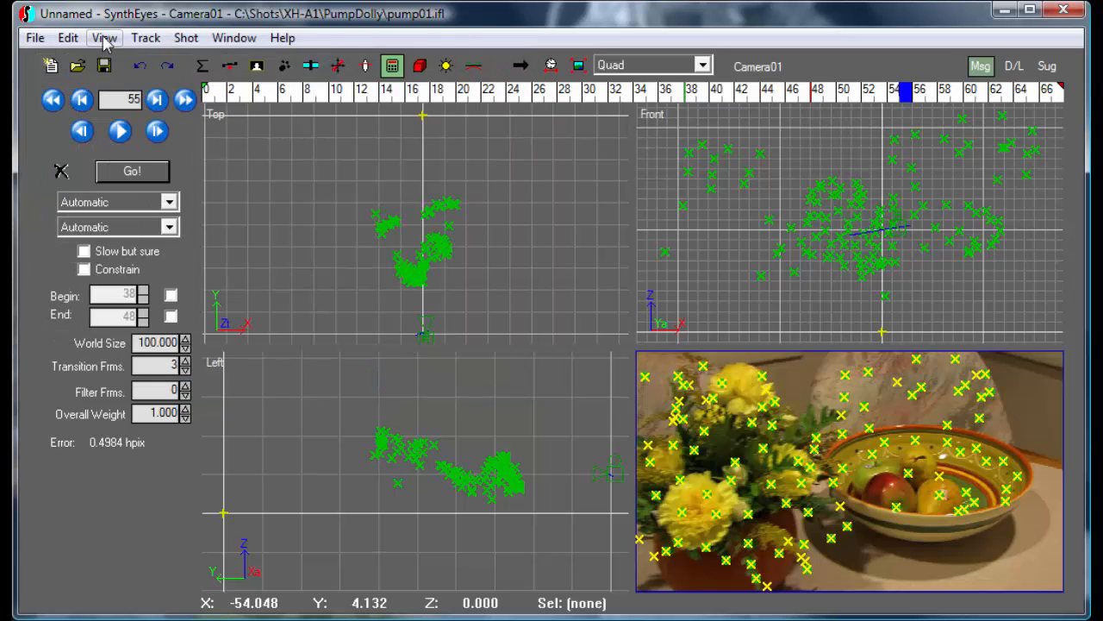
Switch to the camera-only view and delete the bad Tracker72 on the flowers
left_click(104, 38)
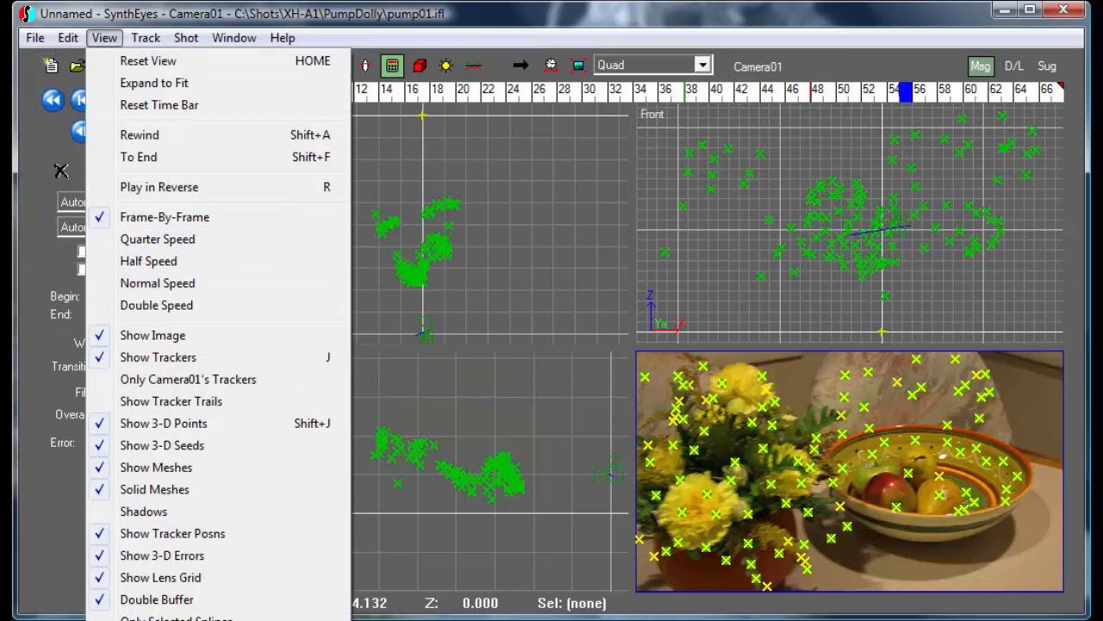
left_click(574, 12)
left_click(614, 64)
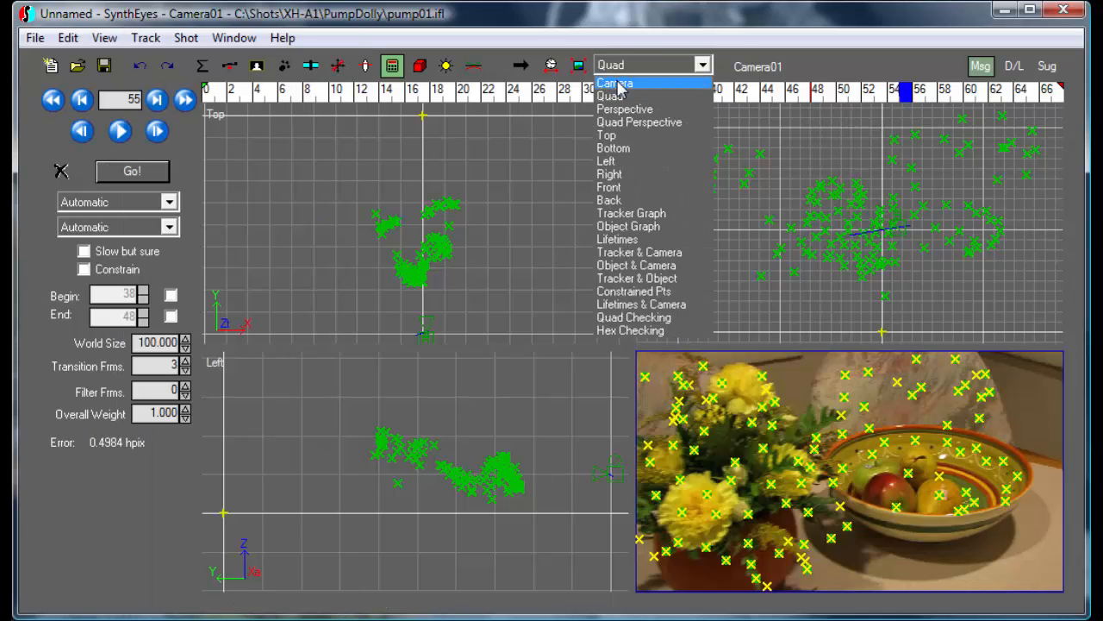
left_click(615, 84)
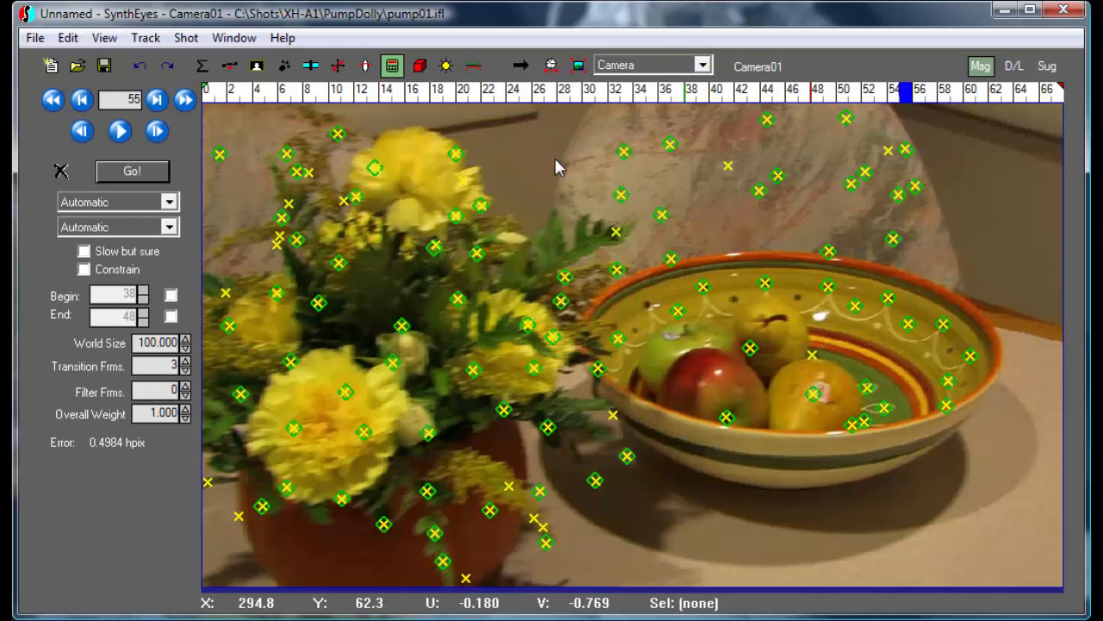
key("Down")
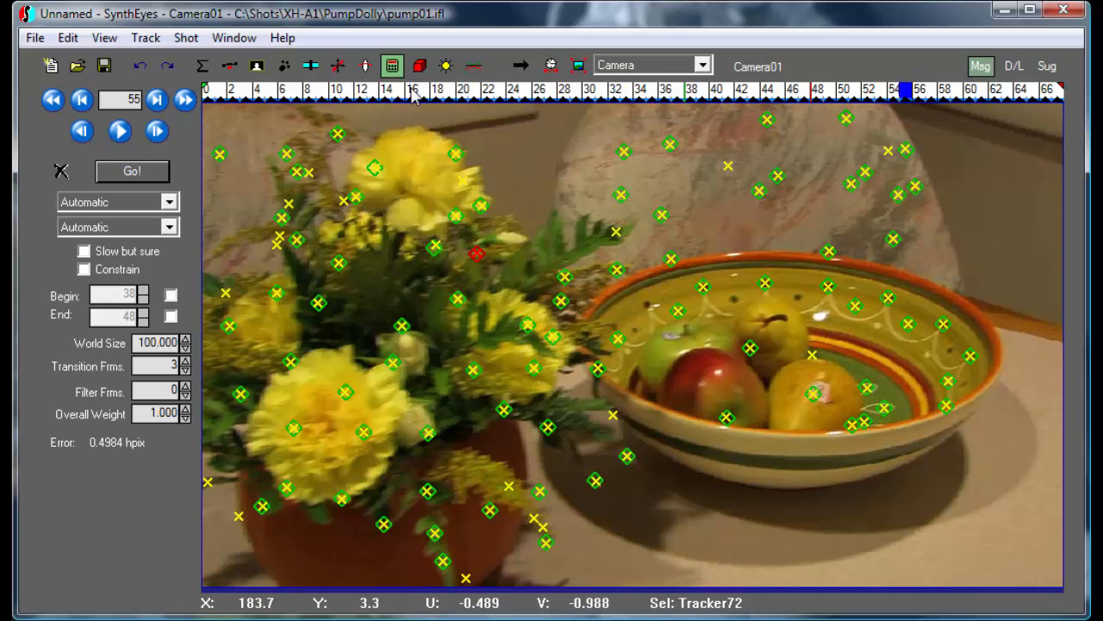
left_click_drag(461, 97, 589, 112)
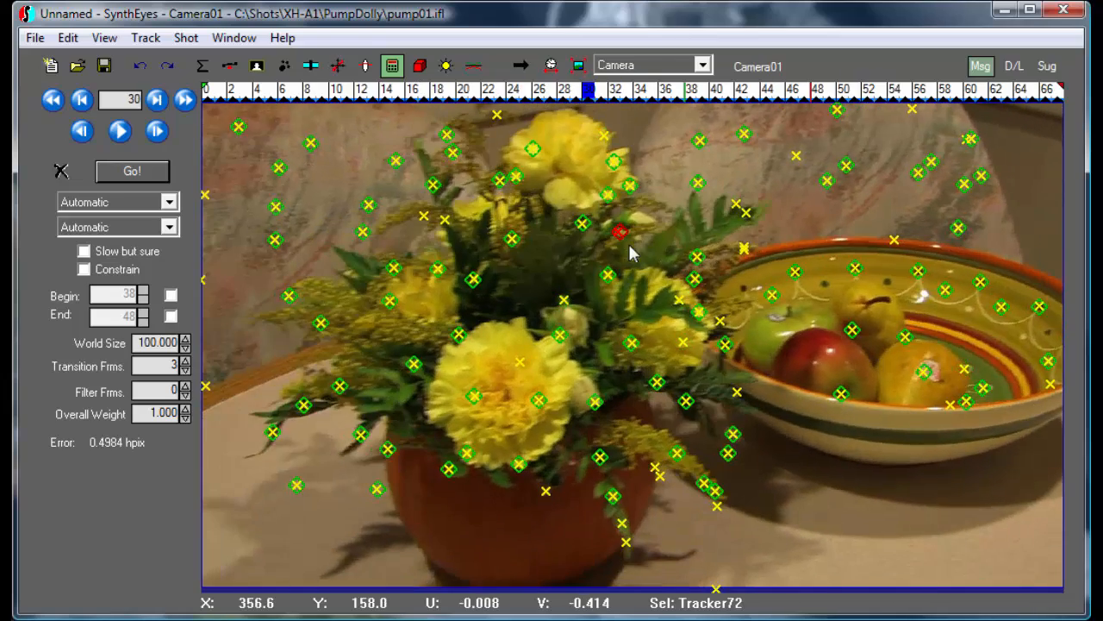
left_click(632, 251)
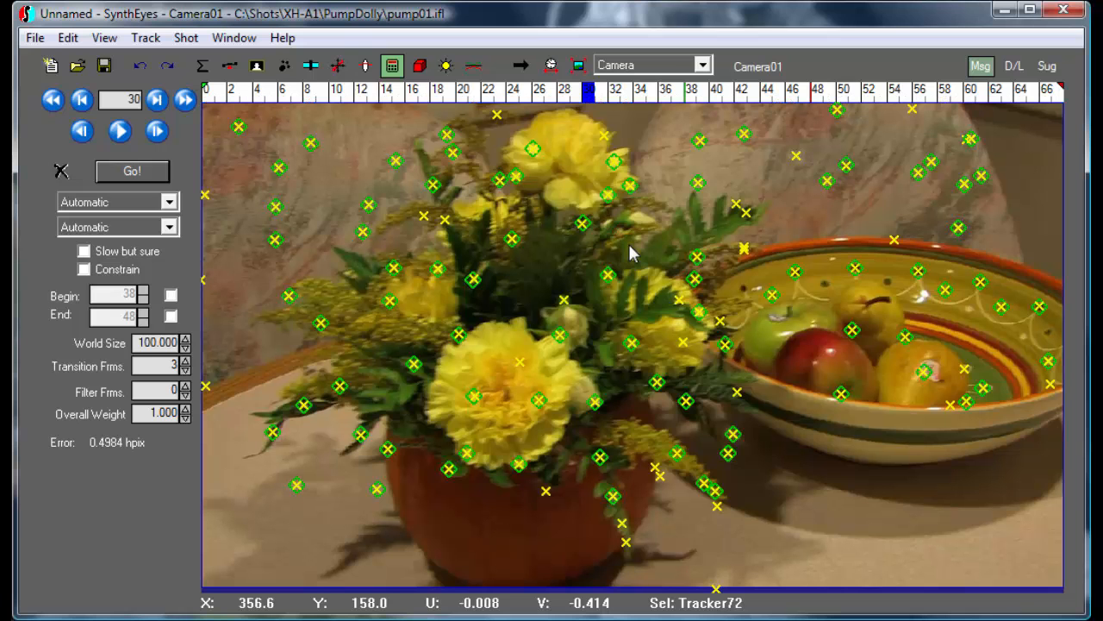
Re-solve in Refine mode, bringing the error down to 0.3617 hpix
left_click(110, 205)
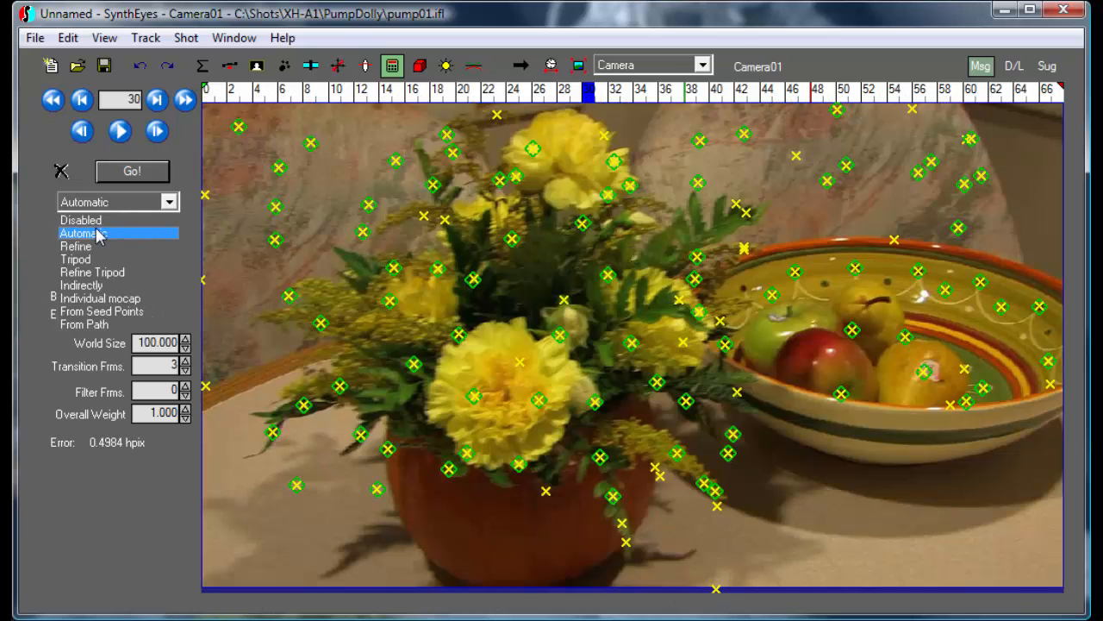
left_click(90, 247)
left_click(129, 171)
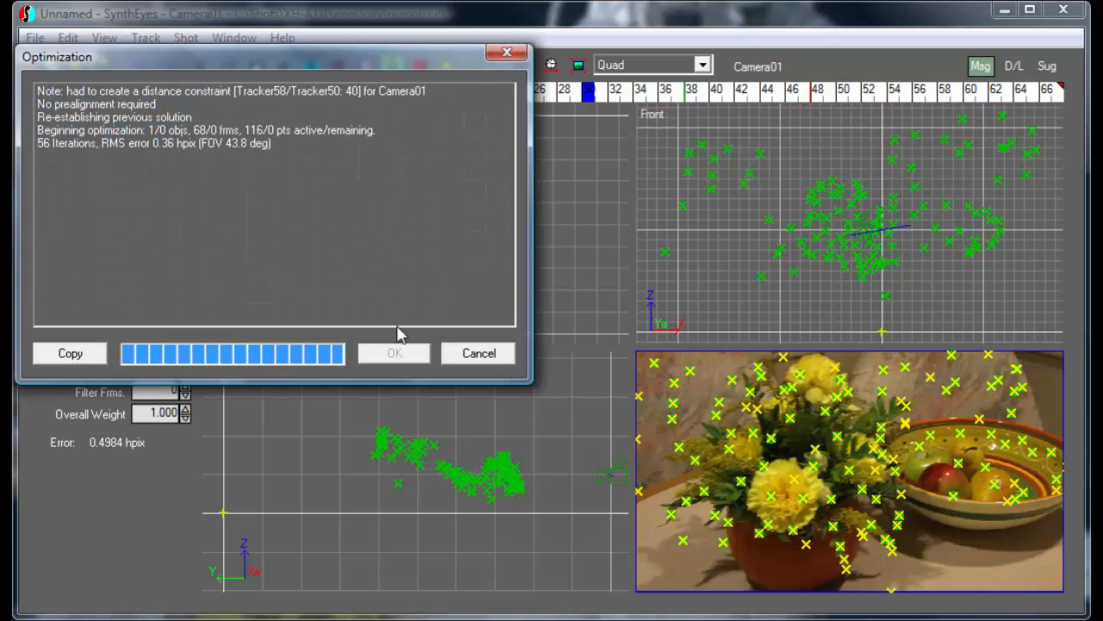
left_click(395, 353)
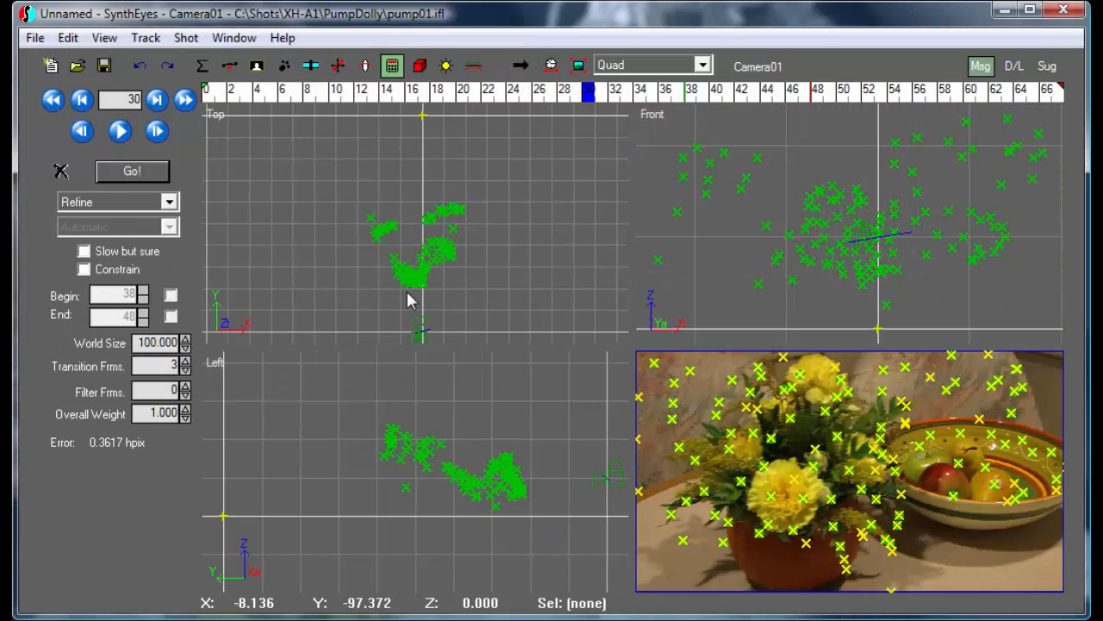
left_click_drag(313, 94, 592, 110)
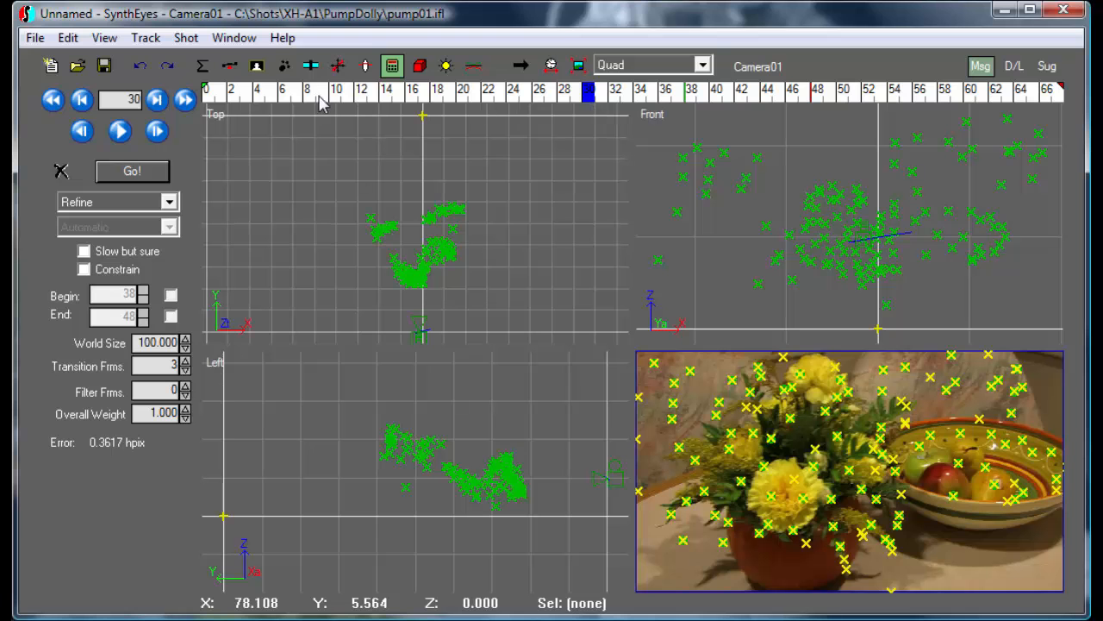
left_click(338, 67)
Show only the camera view and move to the last frame, 67
left_click(622, 66)
left_click(624, 83)
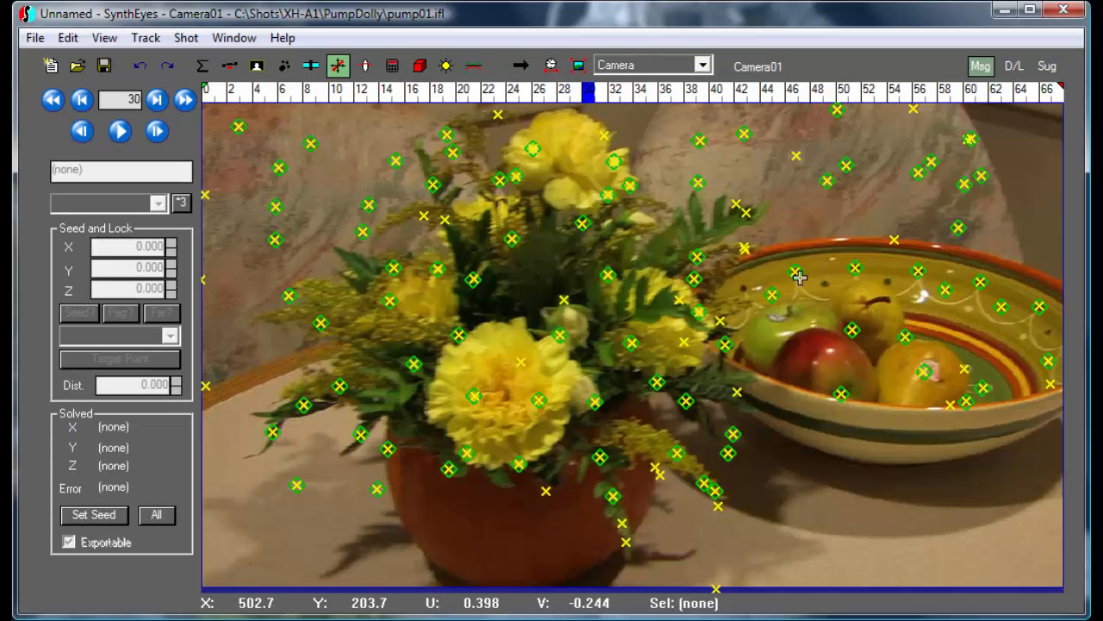
left_click(788, 99)
left_click_drag(788, 99, 1059, 93)
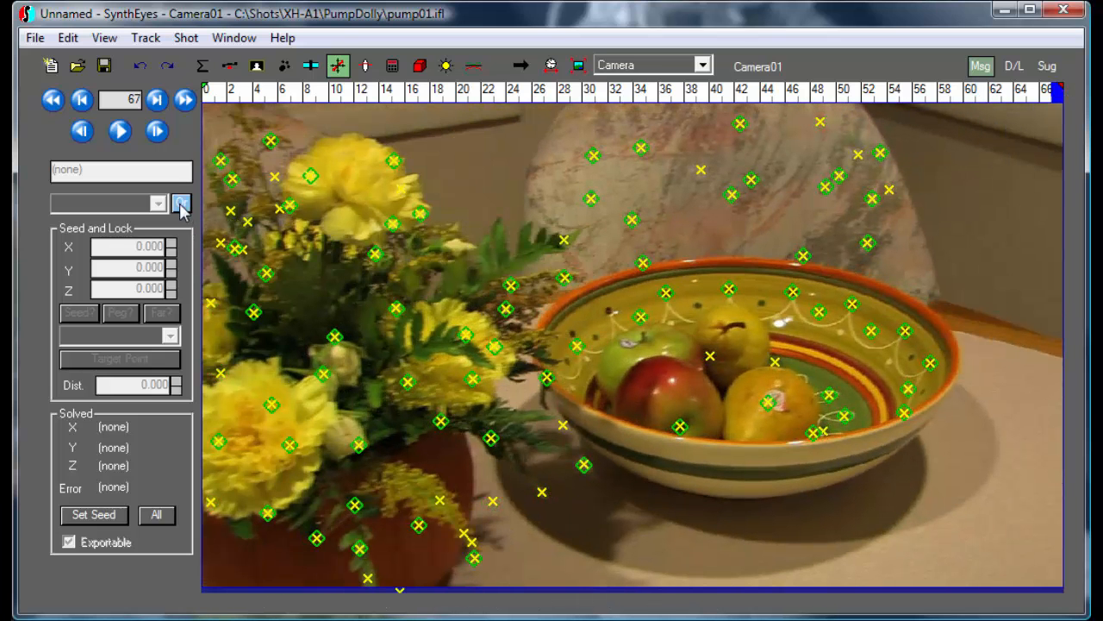
Check Tracker36 (origin), Tracker68 (lock X 20) and Tracker103, then apply the coordinate system
left_click(668, 292)
left_click(667, 292)
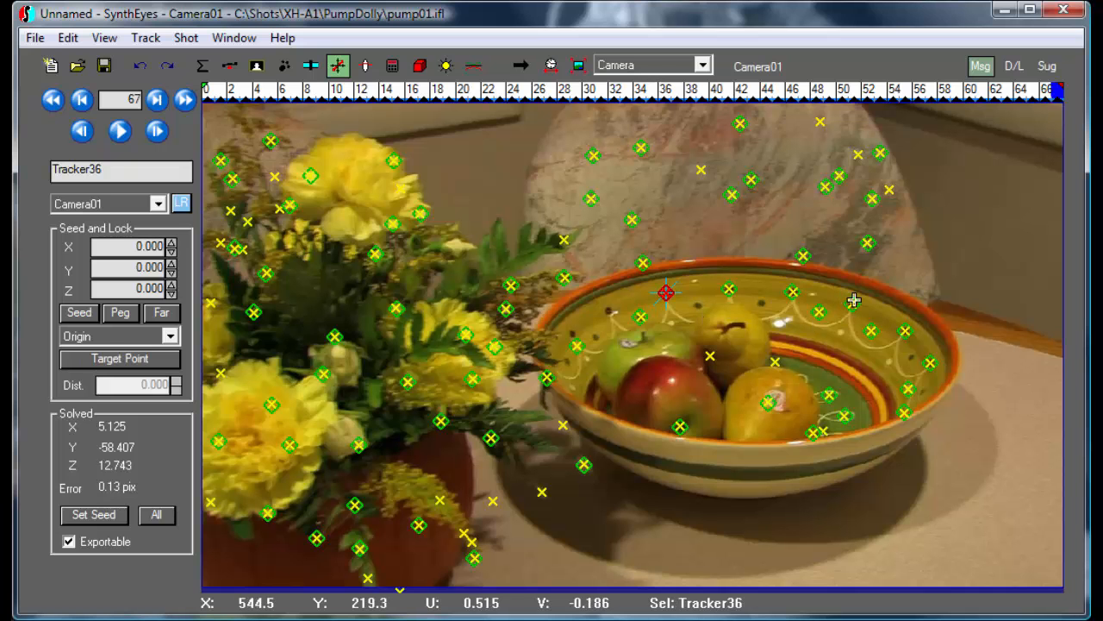
left_click(852, 304)
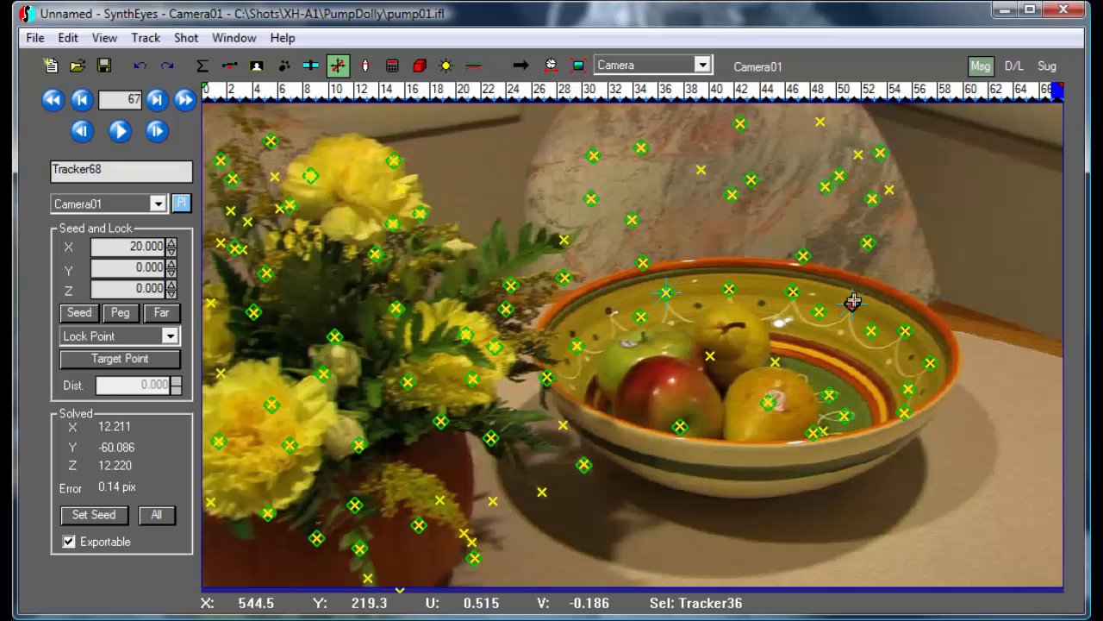
left_click(932, 364)
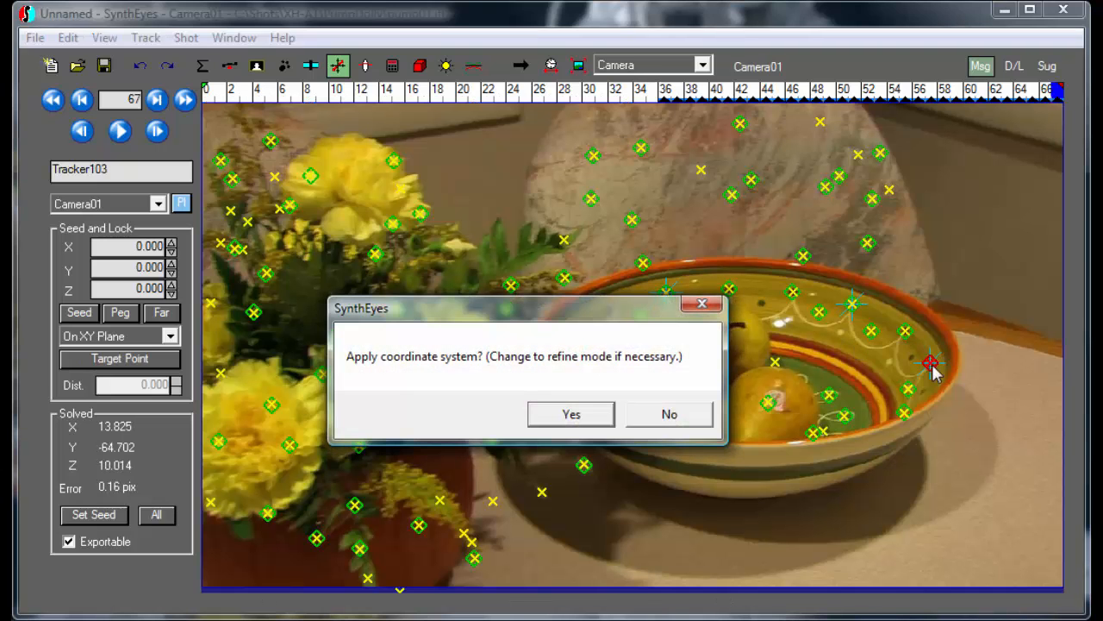
left_click(577, 416)
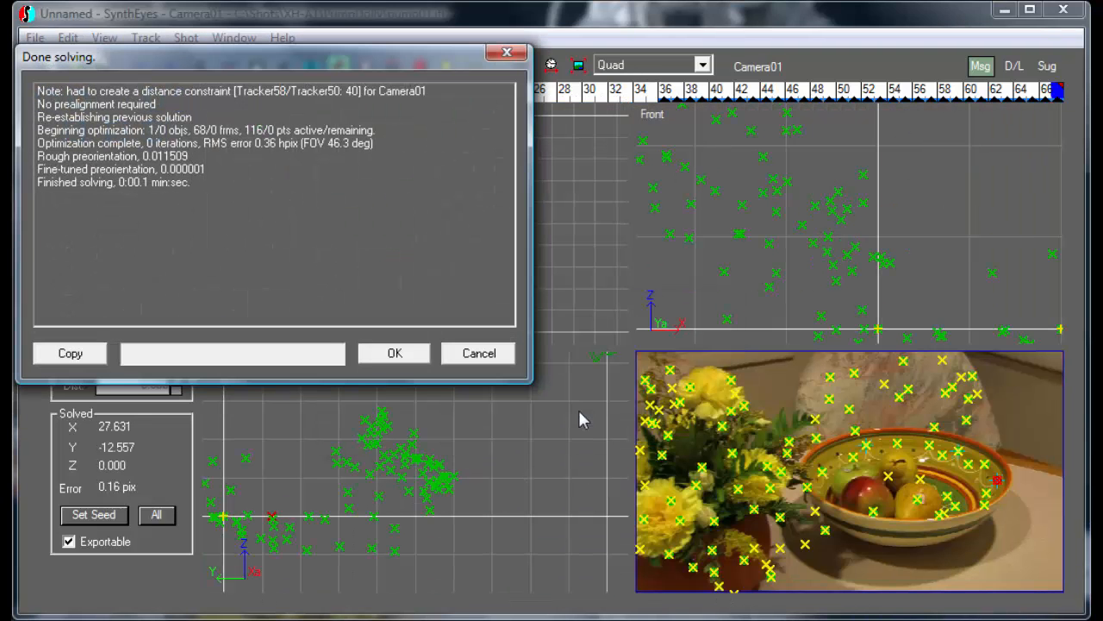
left_click(390, 354)
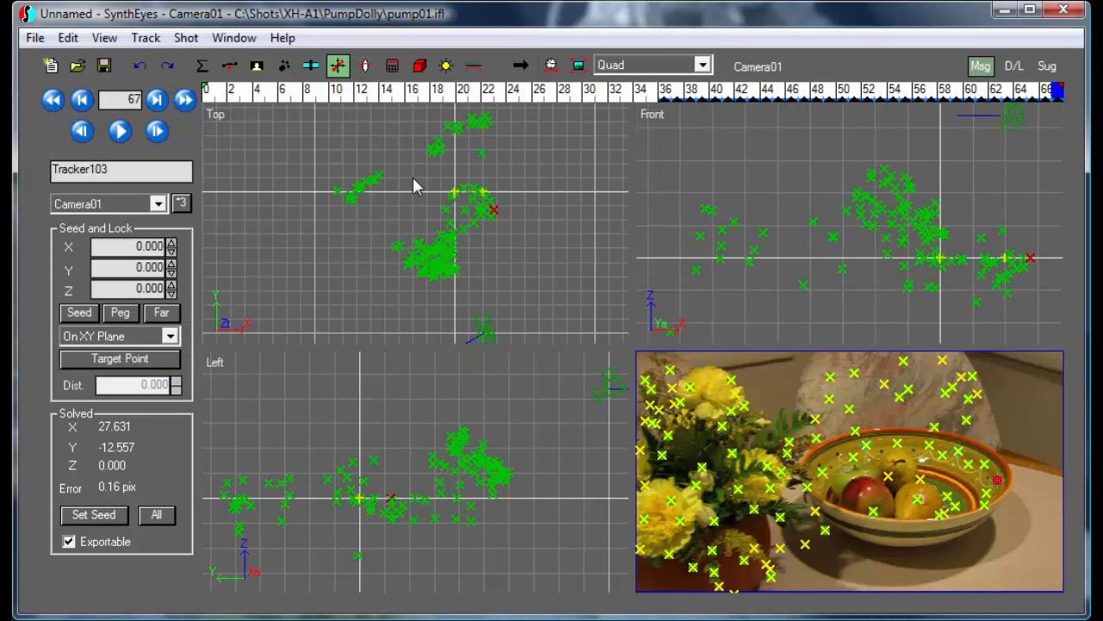
Review the re-solved scene across the shot in the Top, Front, Left and camera views
left_click_drag(371, 100, 1069, 126)
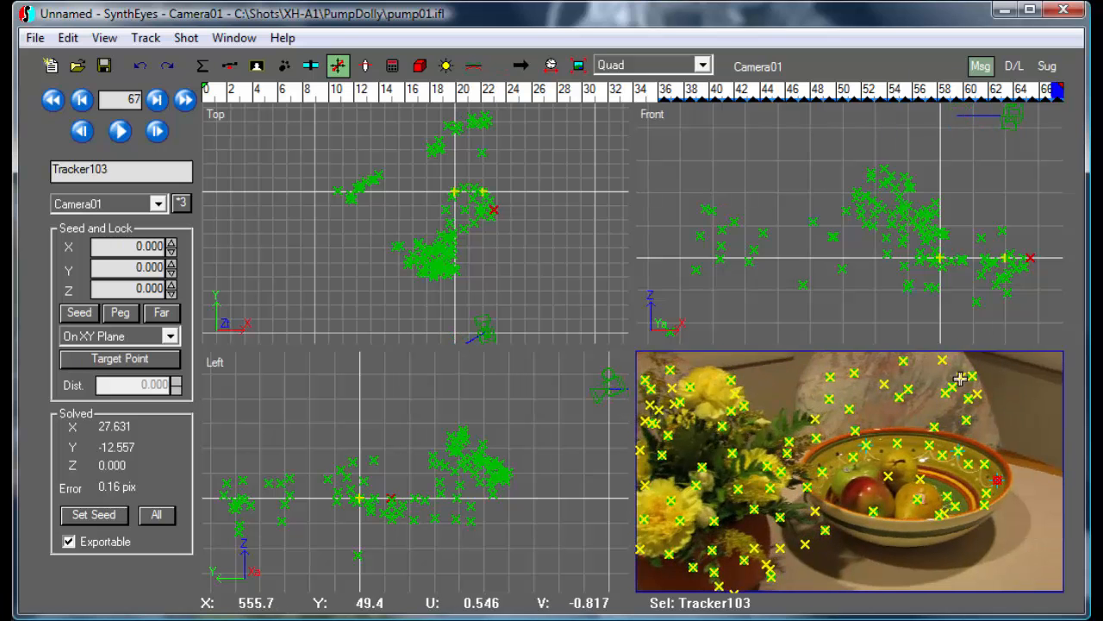
scroll(939, 517, "up", 2)
scroll(937, 509, "up", 2)
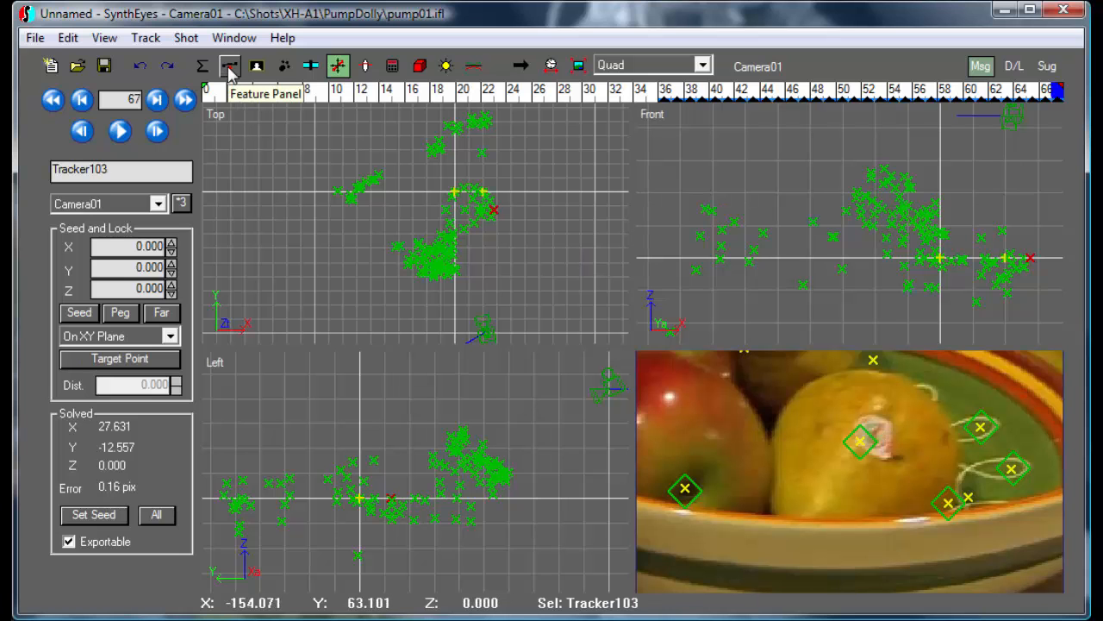
With Peel enabled in the Feature panel, add two new trackers from blips near the pear's stem
left_click(857, 448)
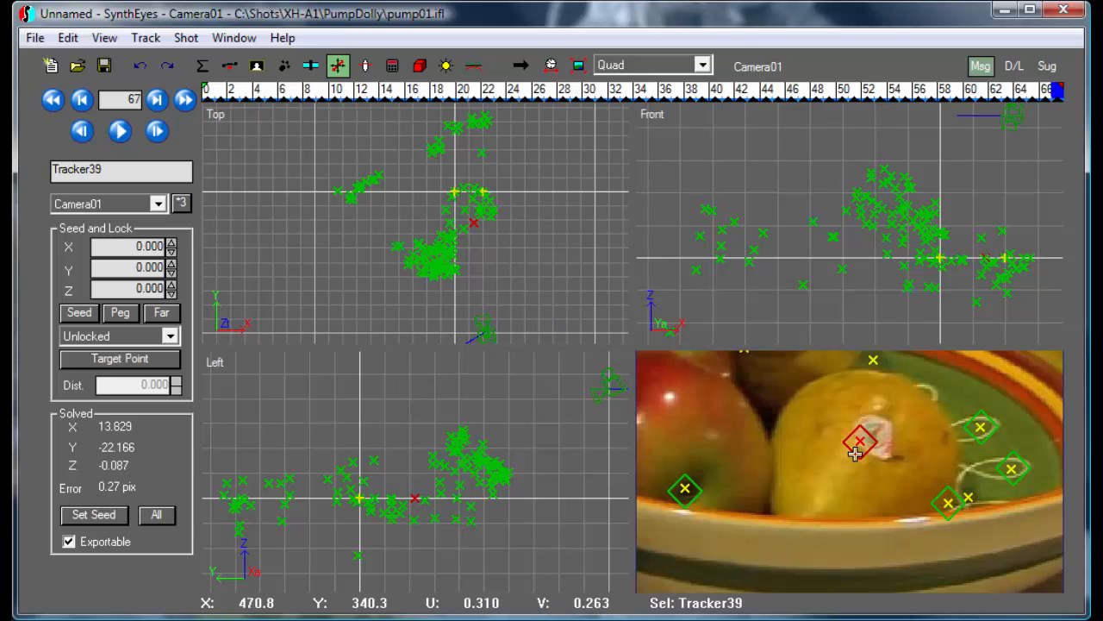
left_click(855, 455)
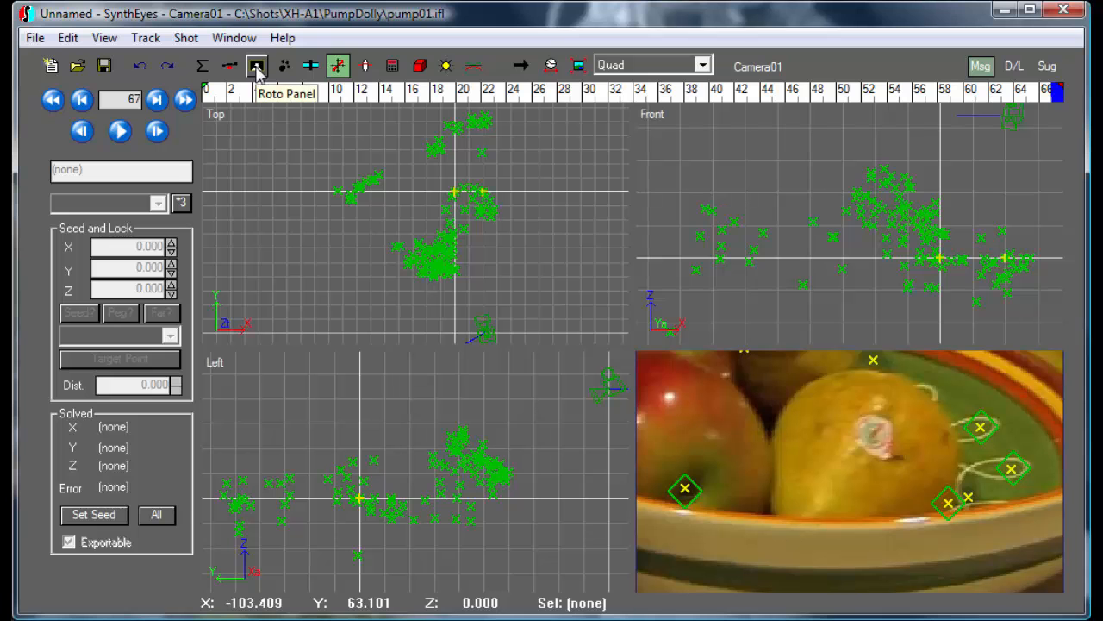
left_click(229, 67)
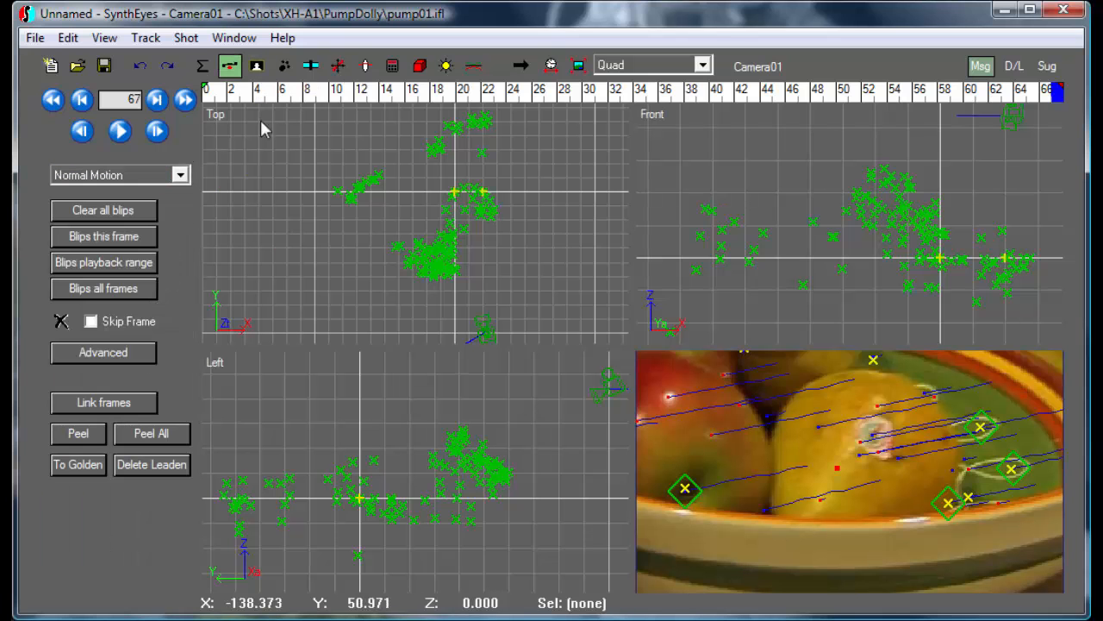
left_click(76, 434)
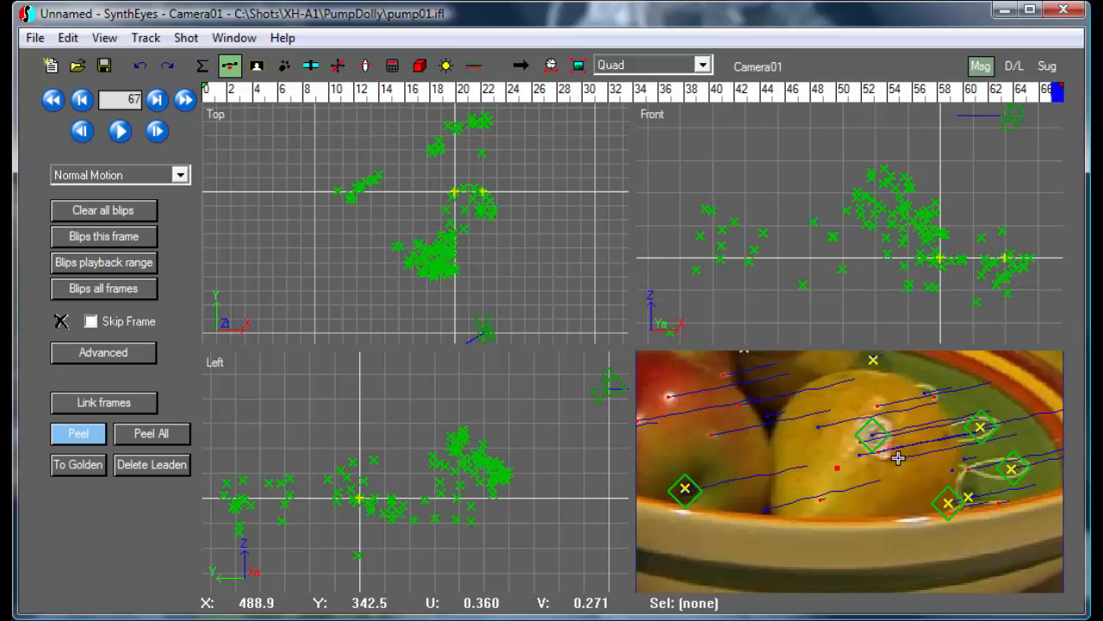
scroll(897, 459, "up", 3)
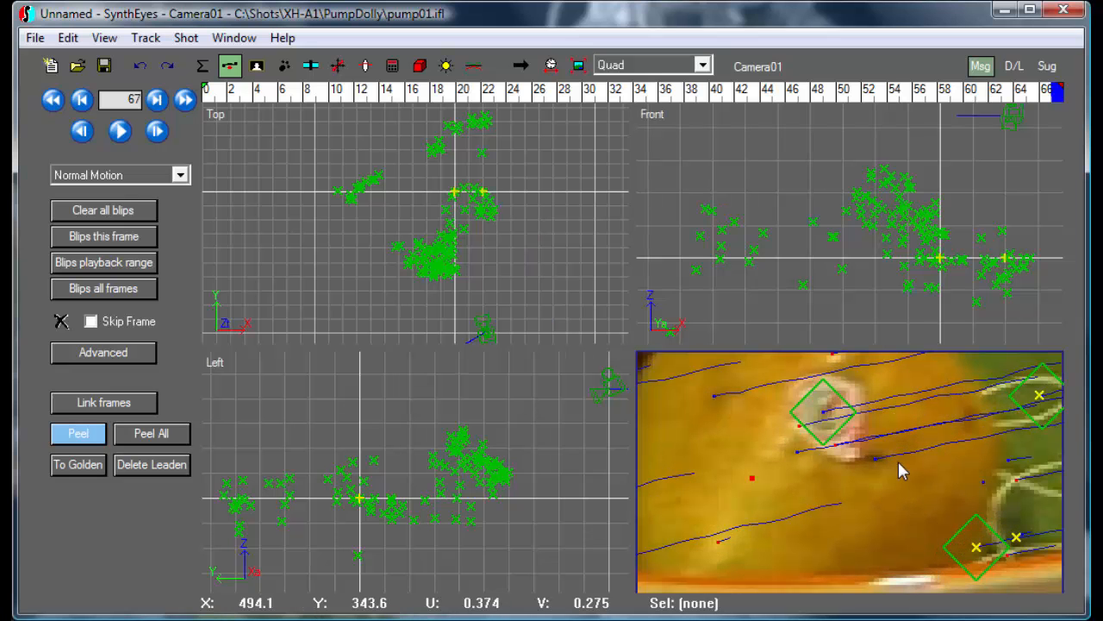
left_click(875, 459)
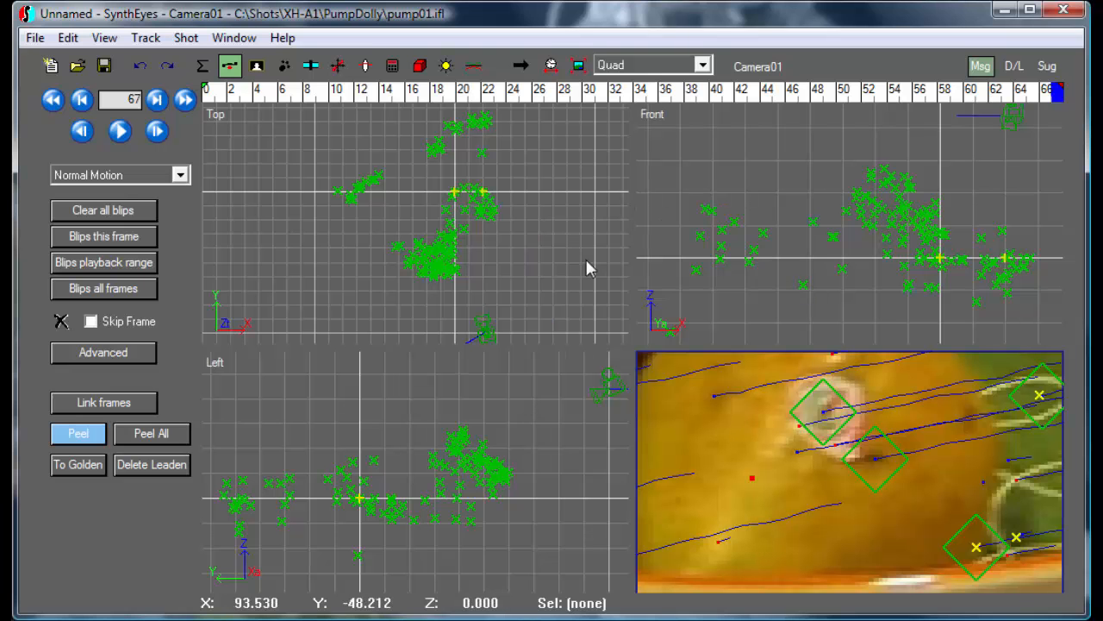
left_click(391, 69)
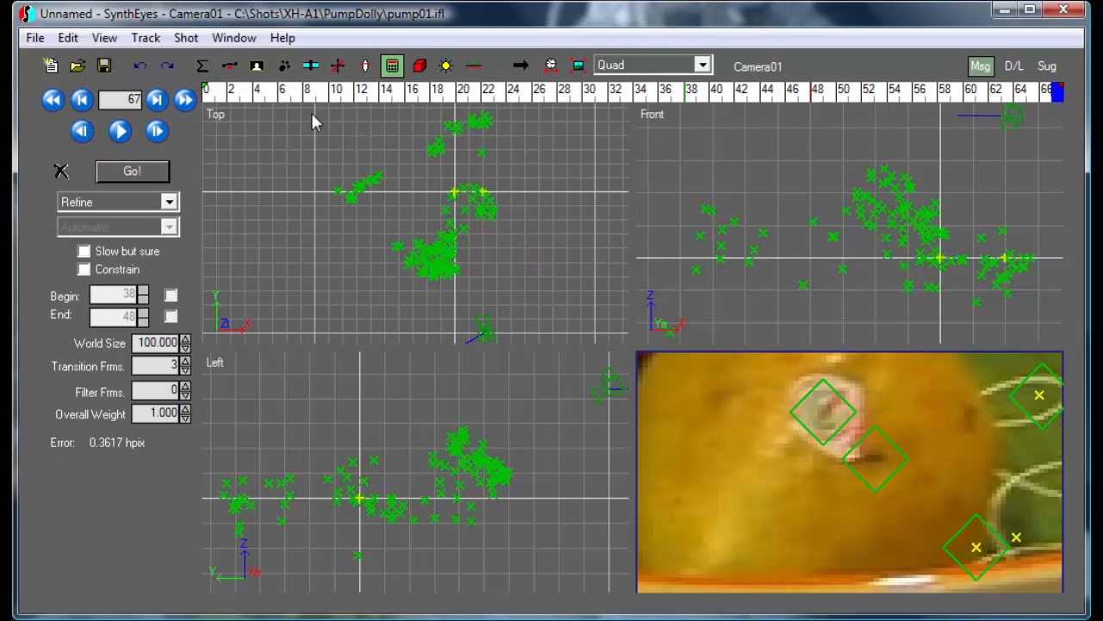
Run the Refine solve including the new trackers, reaching 0.3606 hpix, then select Tracker121
left_click(148, 172)
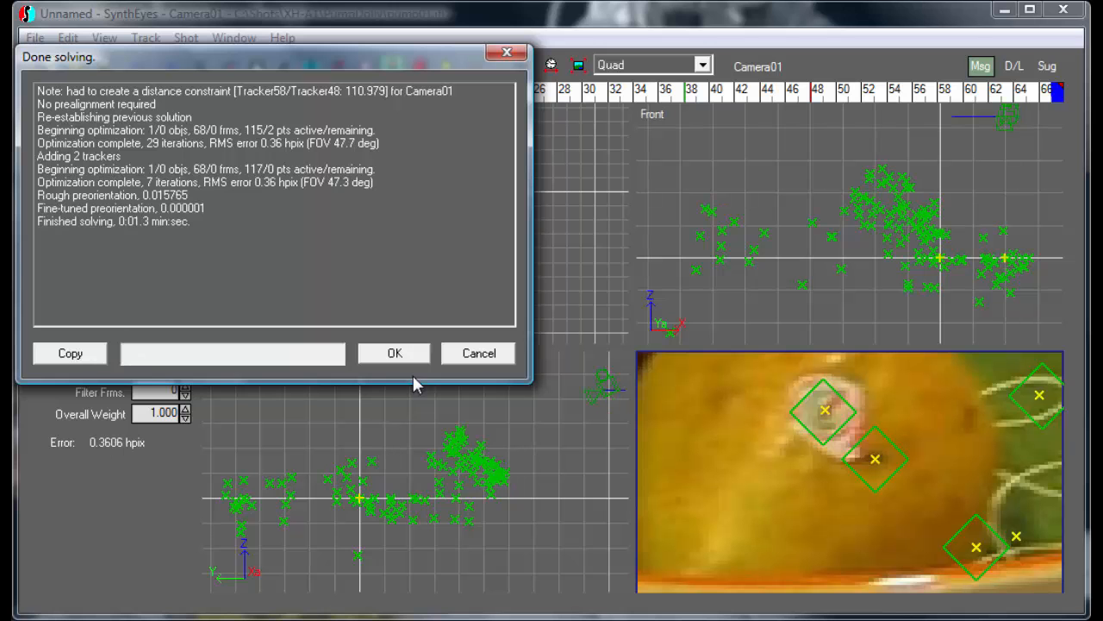
left_click(395, 354)
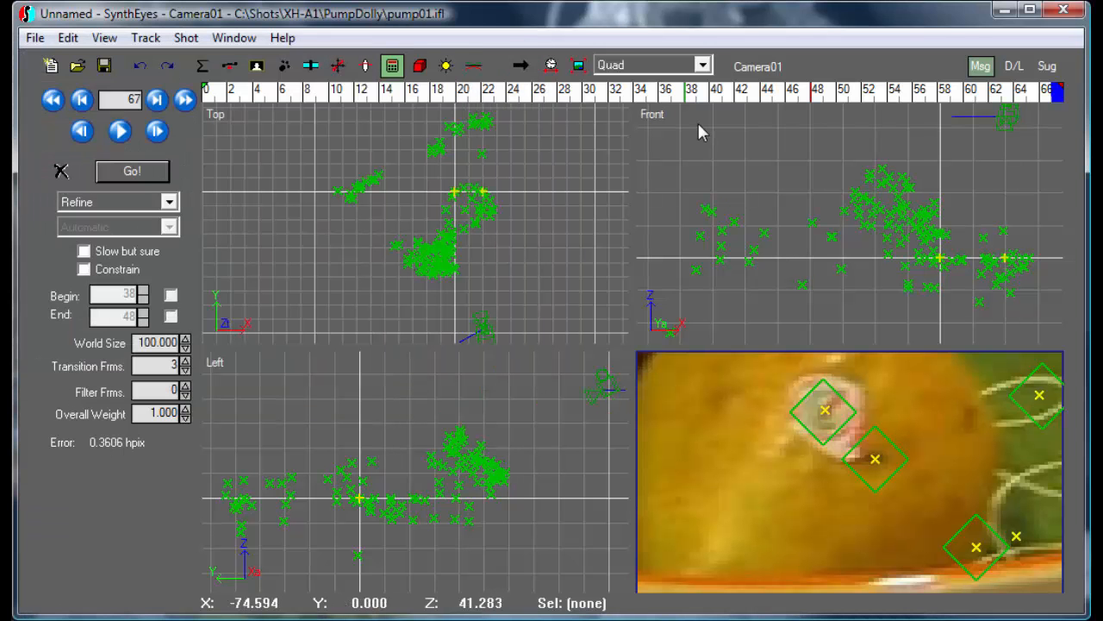
left_click(802, 399)
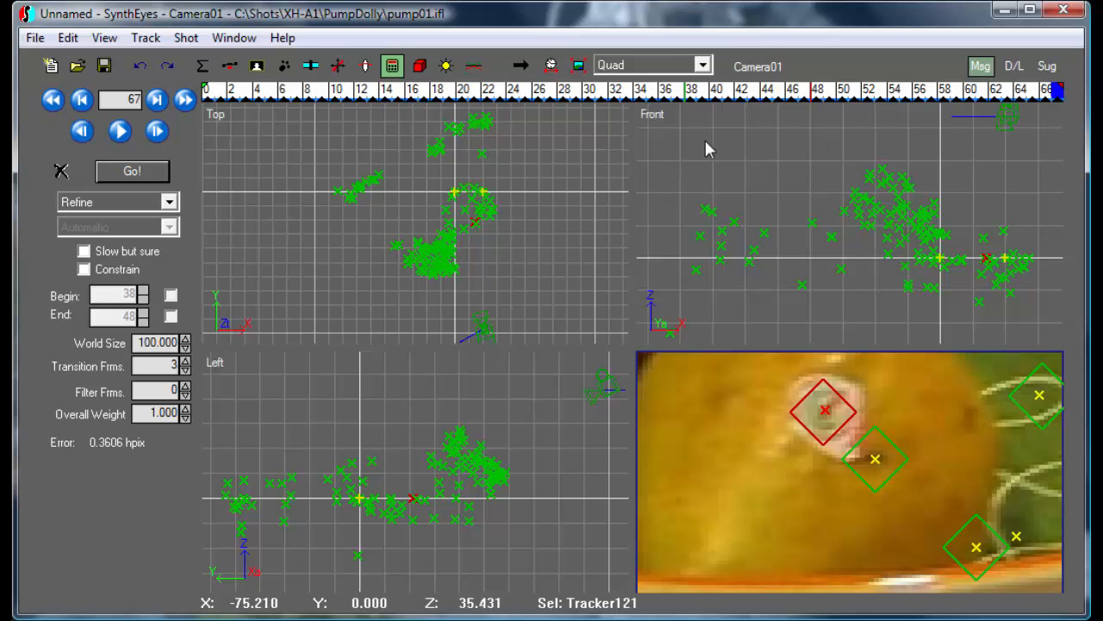
Measure the camera-to-Tracker121 distance (87.7659) with Track > Camera to Tracker Distance
left_click(579, 65)
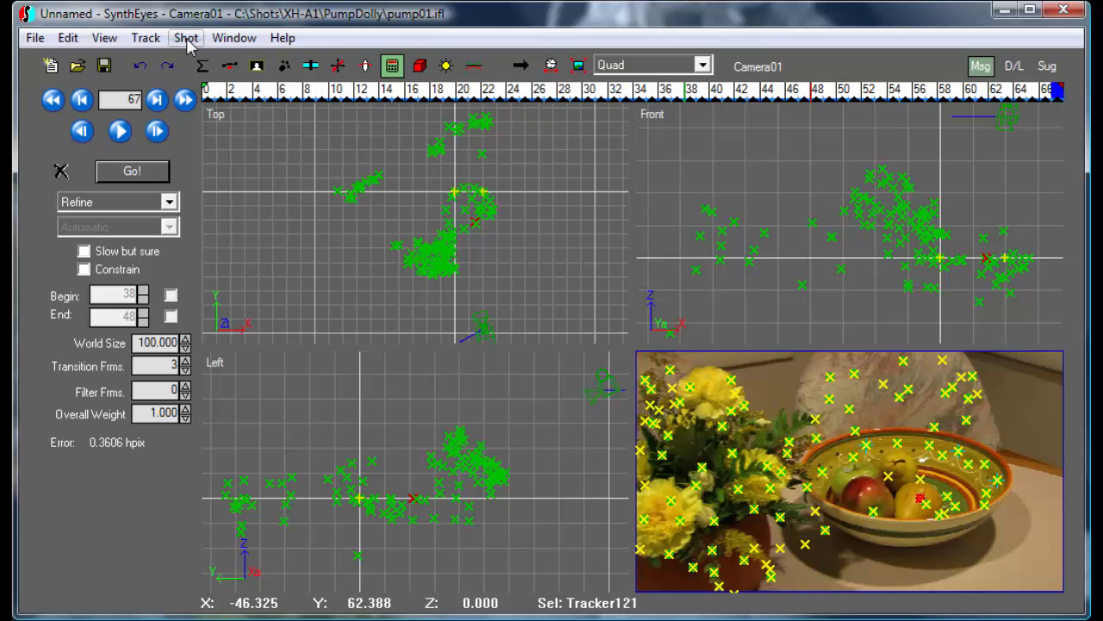
left_click(146, 38)
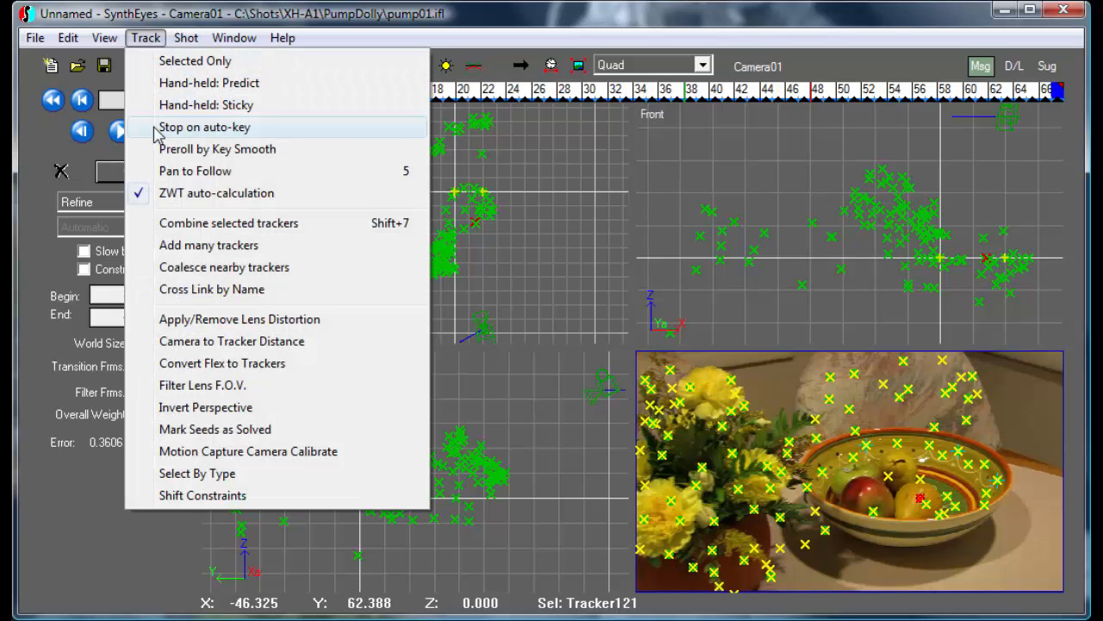
left_click(222, 342)
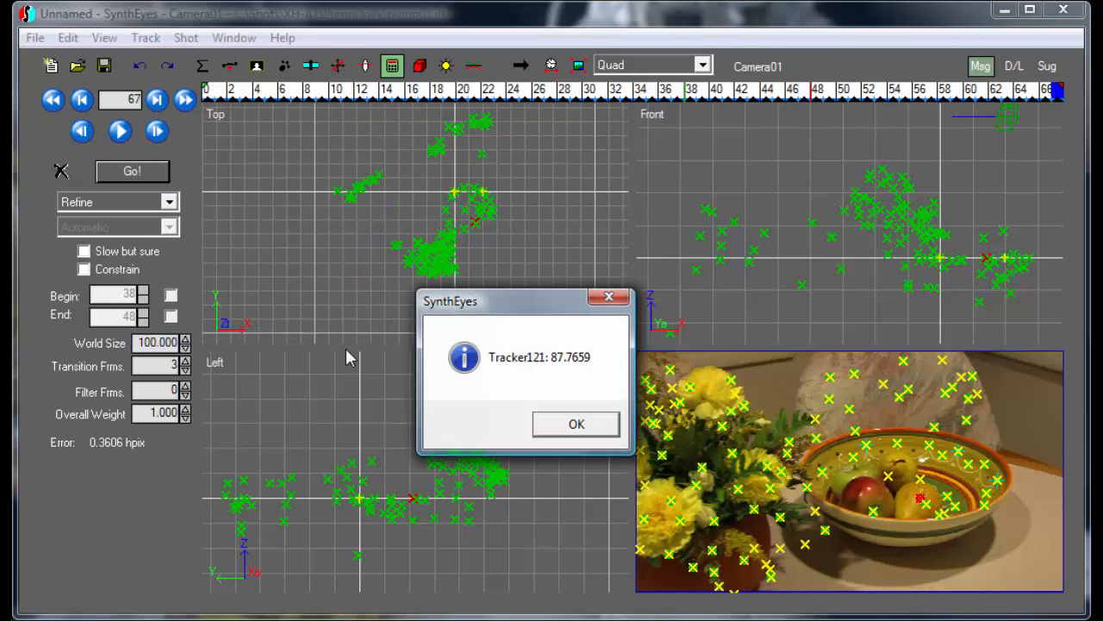
left_click_drag(483, 304, 280, 175)
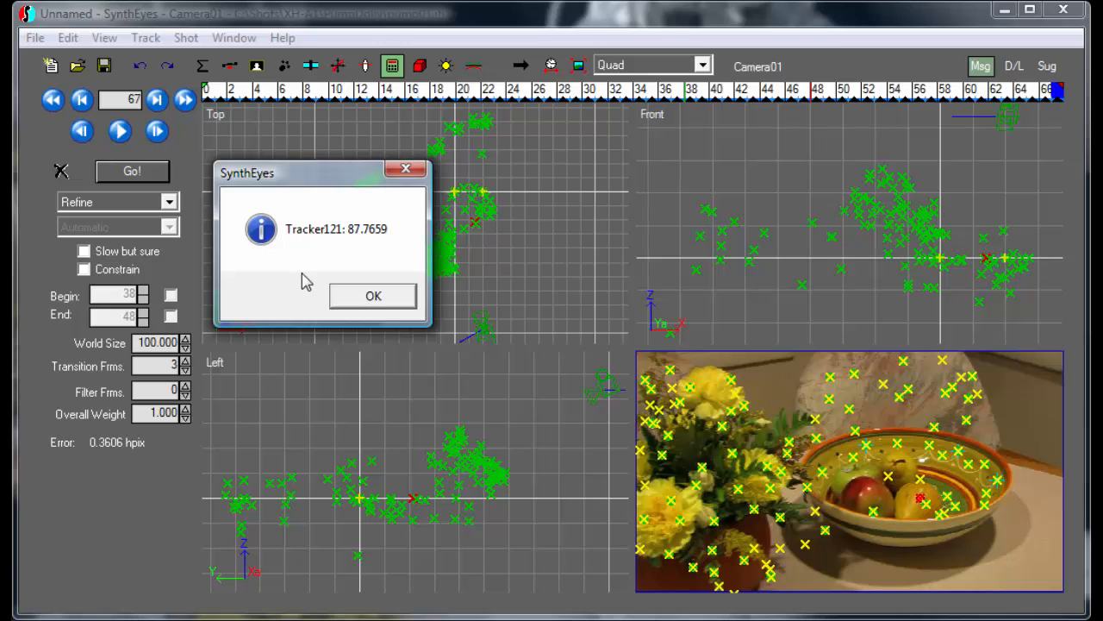
left_click(369, 297)
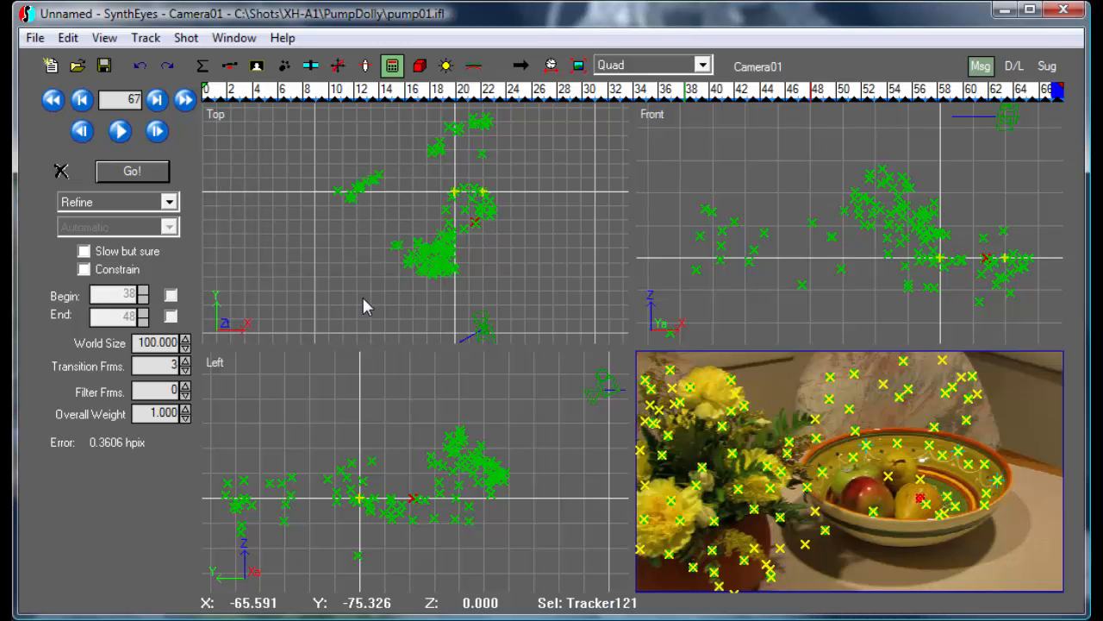
left_click(338, 66)
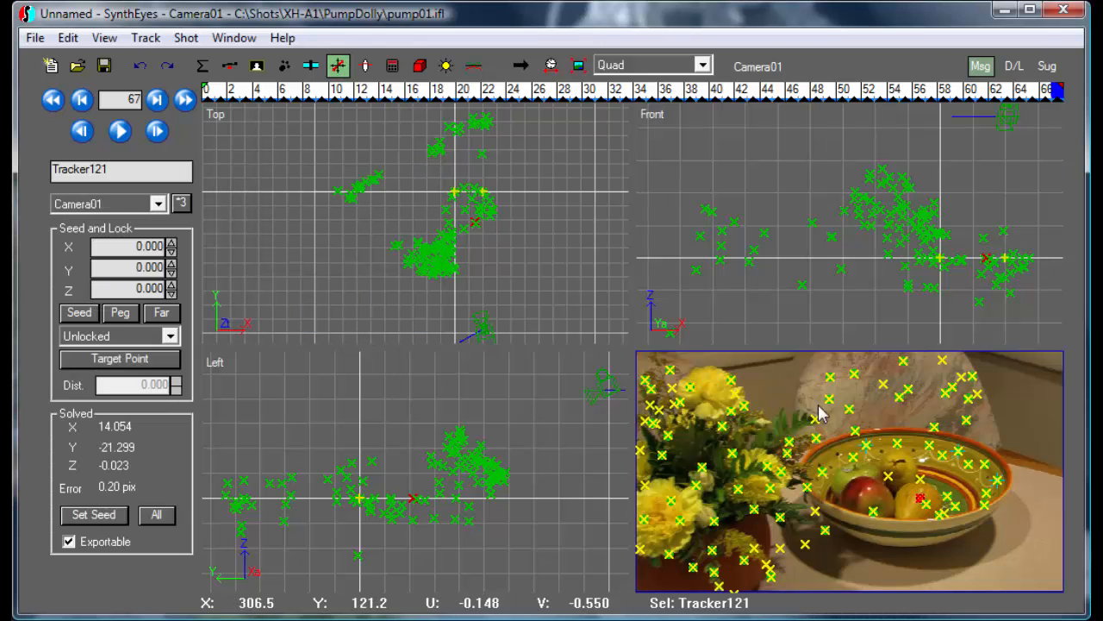
Check Tracker68's X seed of 20, then select Tracker121 on the fruit in the bowl
left_click(955, 450)
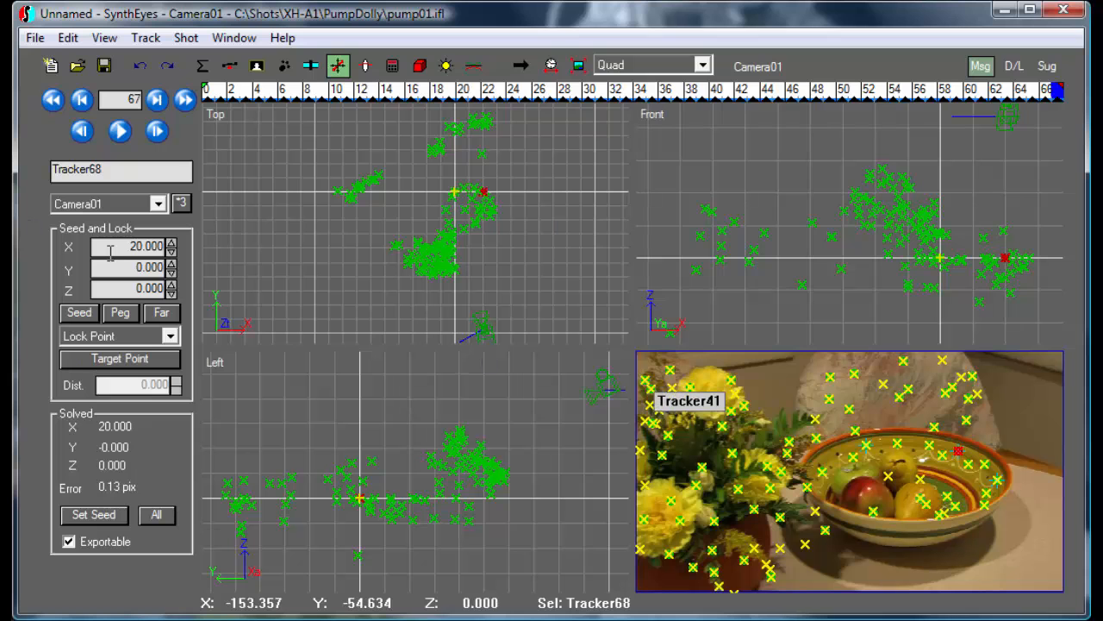
double_click(140, 245)
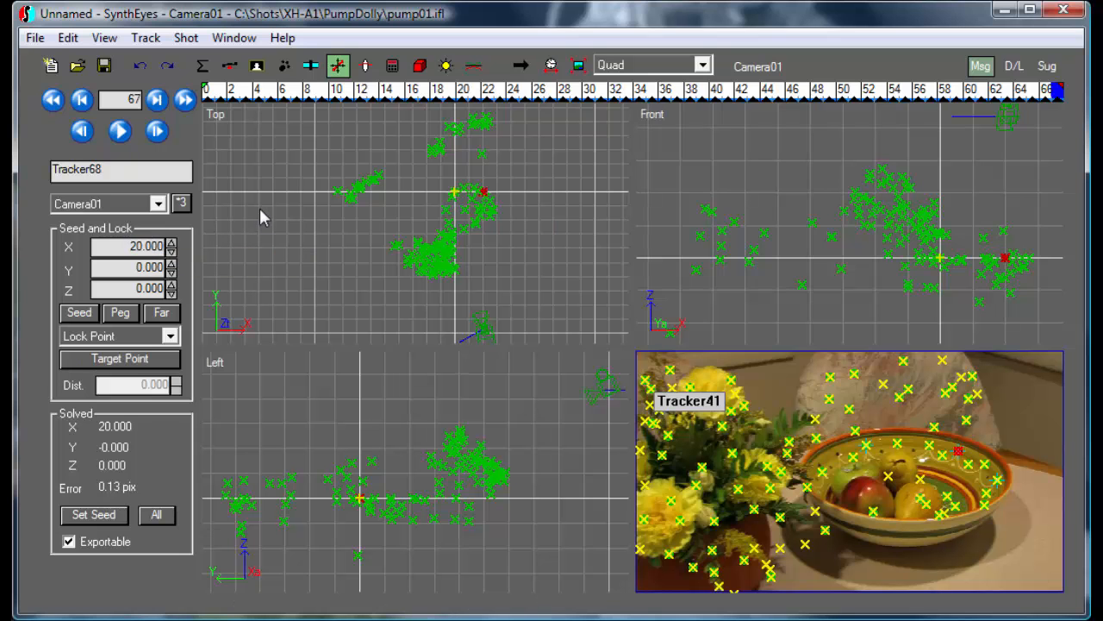
left_click(155, 36)
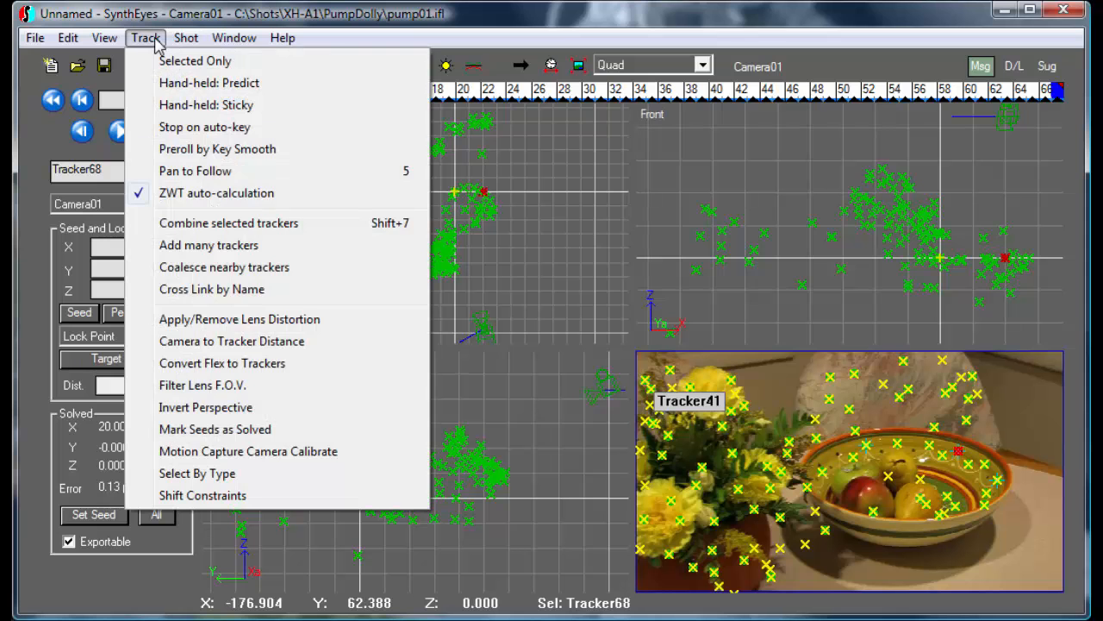
left_click(920, 498)
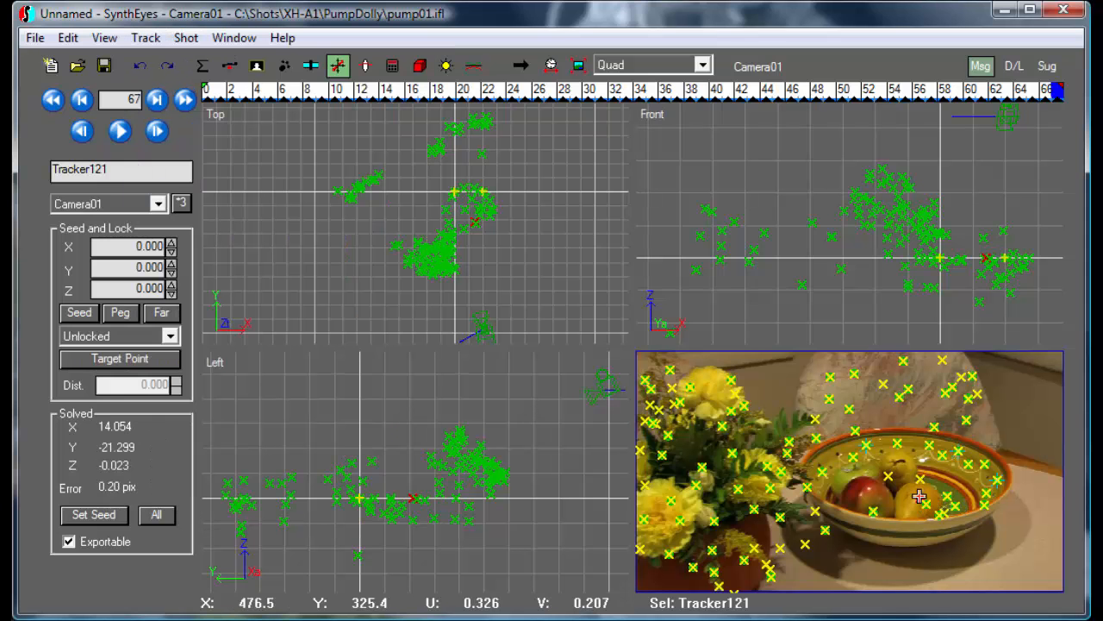
Measure Tracker121's camera distance again and open the Calculator beside the result
left_click(156, 38)
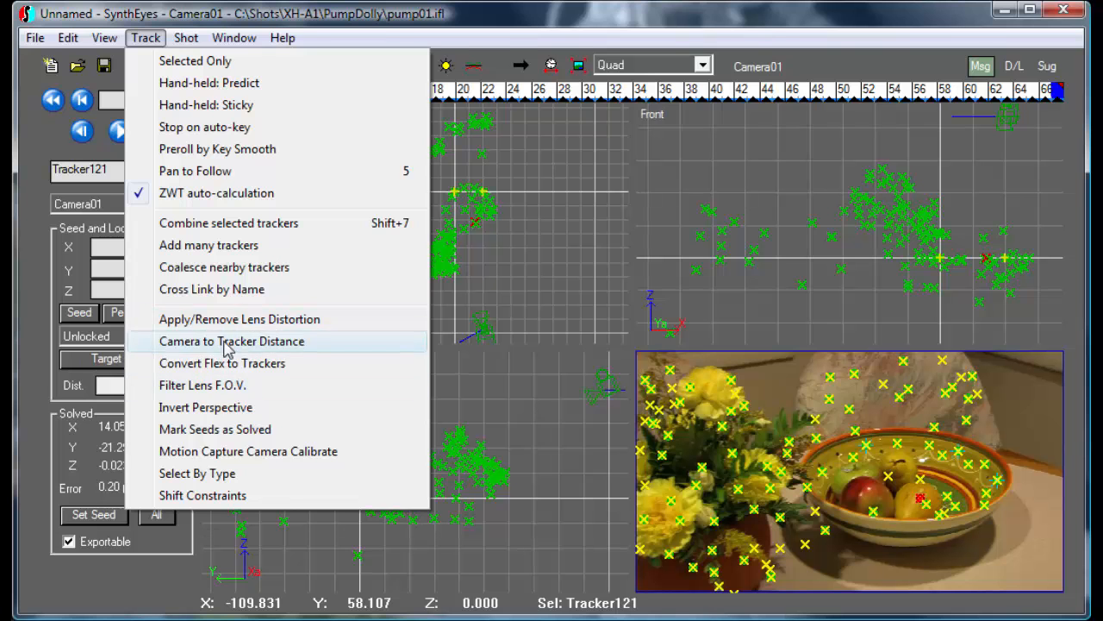
left_click(228, 342)
left_click_drag(483, 308, 382, 146)
left_click(90, 618)
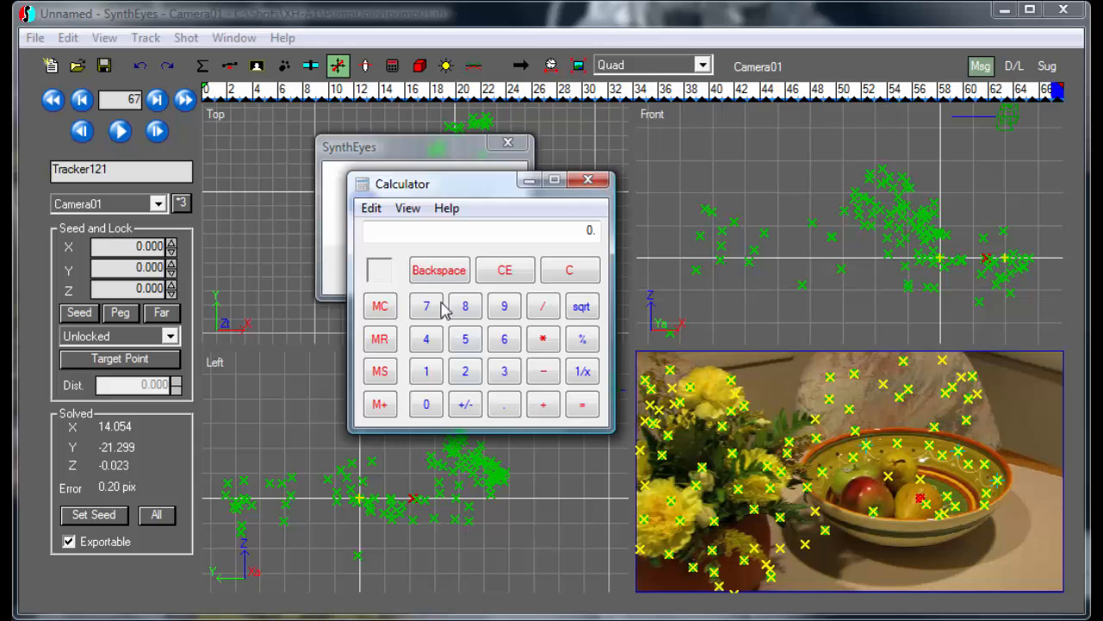
left_click_drag(451, 182, 704, 164)
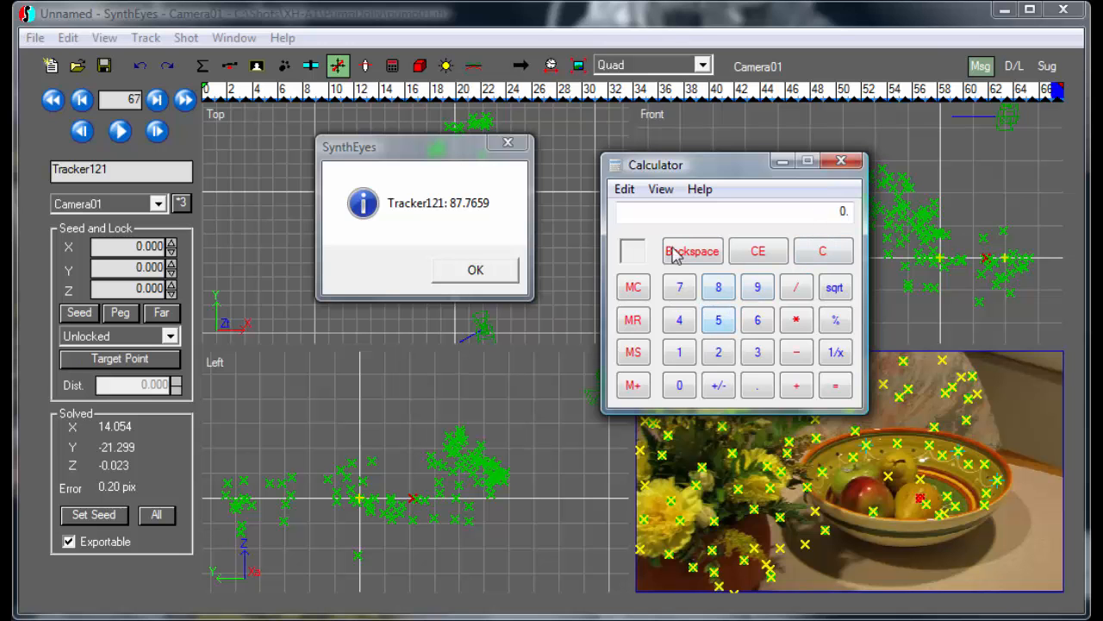
In the Calculator, enter 26 ÷ 87.7659
left_click(830, 256)
left_click(721, 354)
left_click(757, 330)
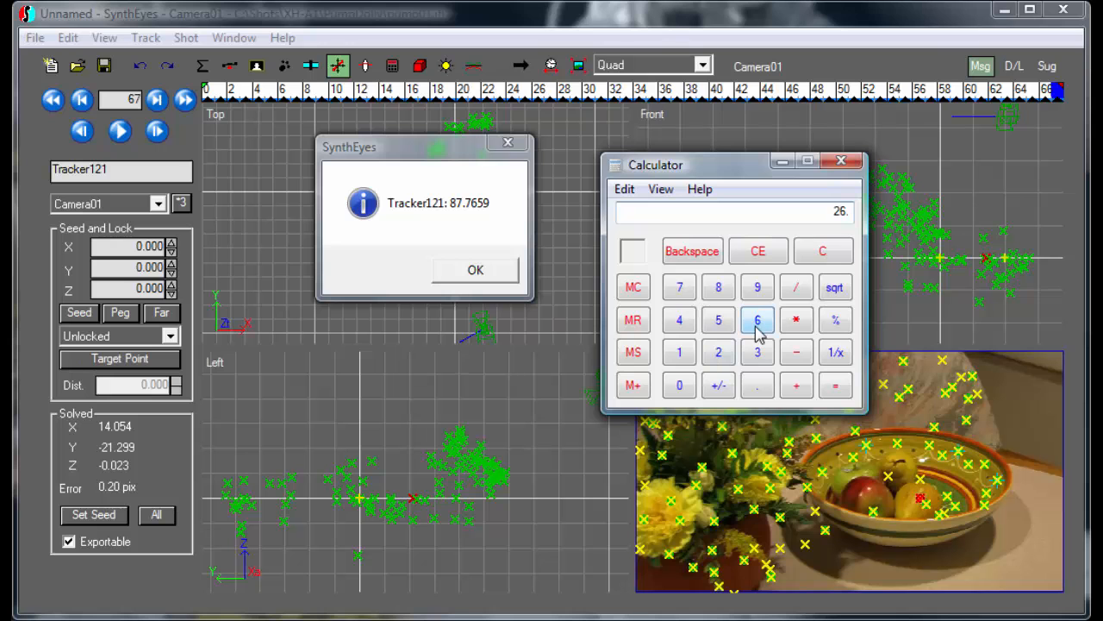
left_click(796, 320)
left_click(797, 292)
left_click(718, 292)
left_click(679, 289)
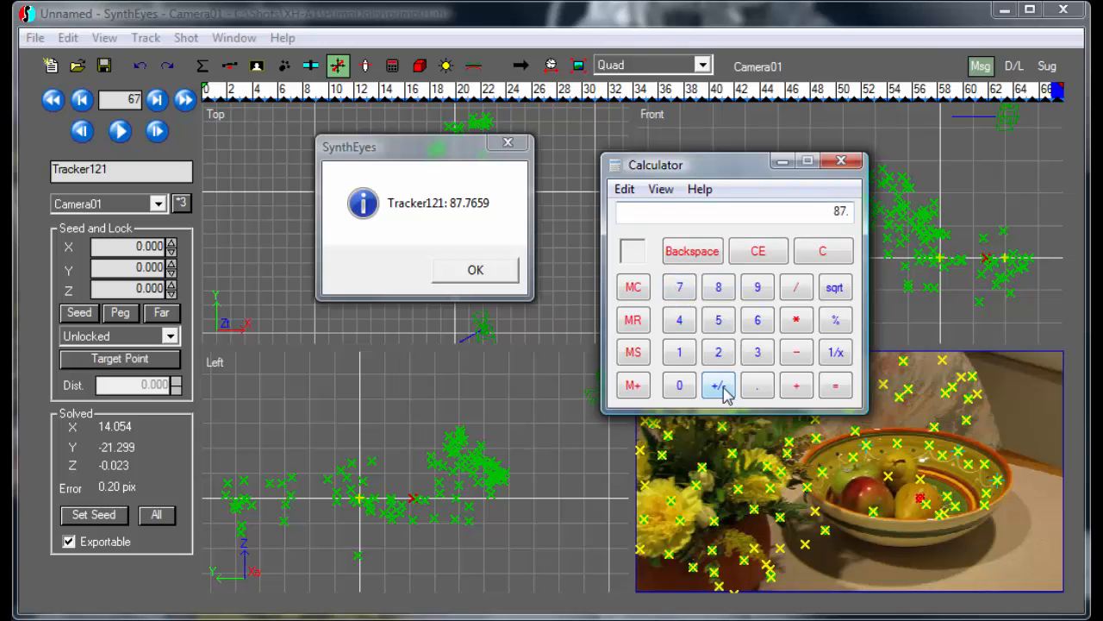
left_click(758, 385)
left_click(680, 291)
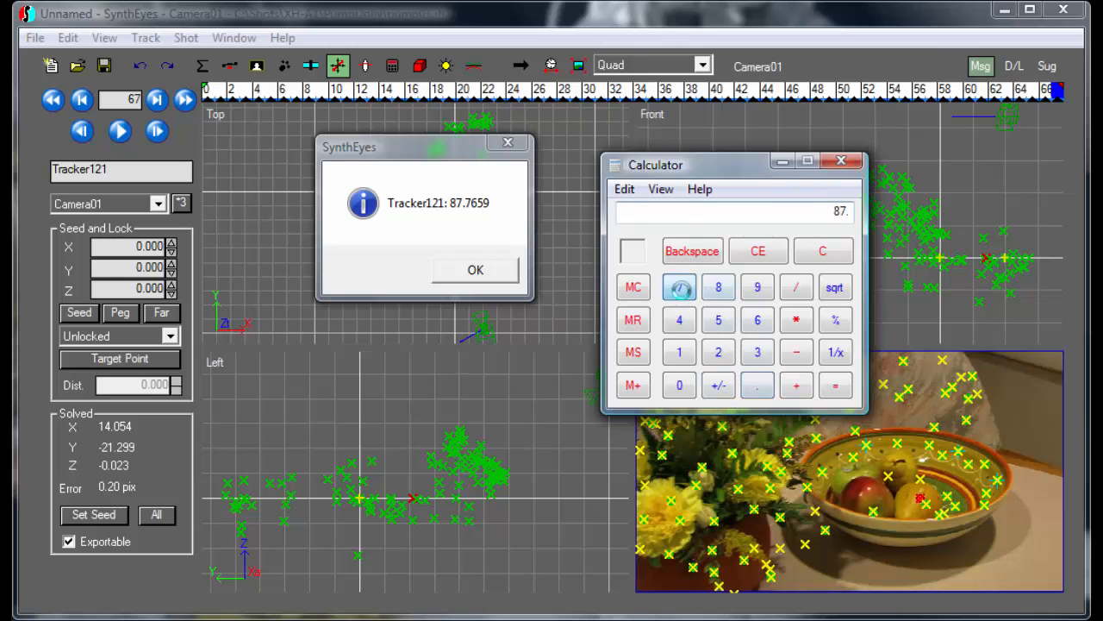
left_click(762, 320)
left_click(719, 321)
left_click(758, 288)
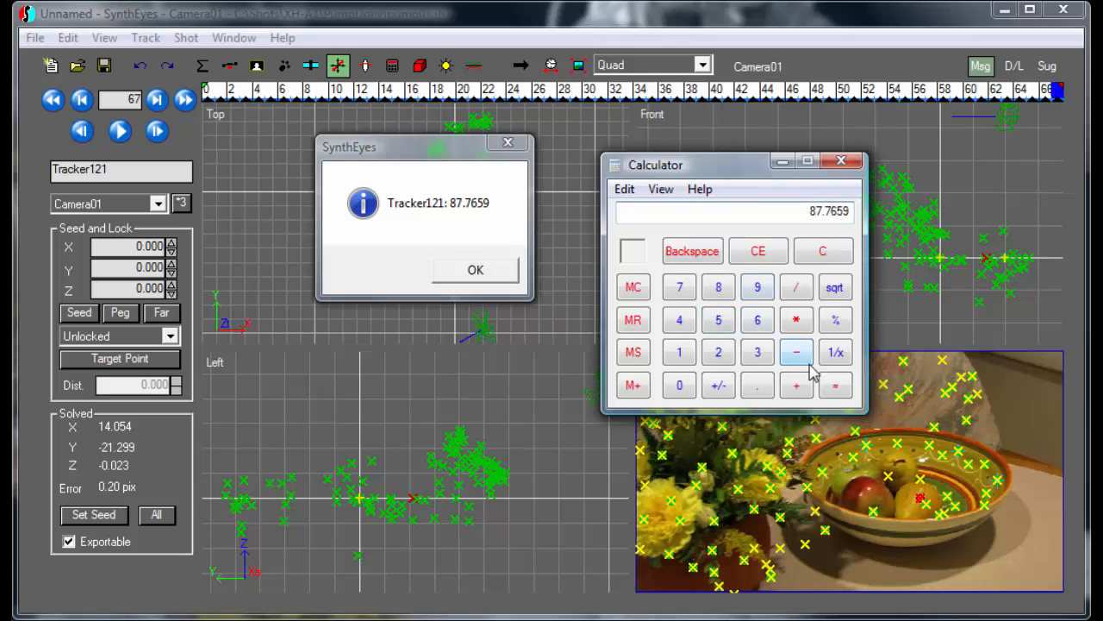
Multiply by 20 to get 5.9248523629, then close the distance message
left_click(796, 322)
left_click(717, 355)
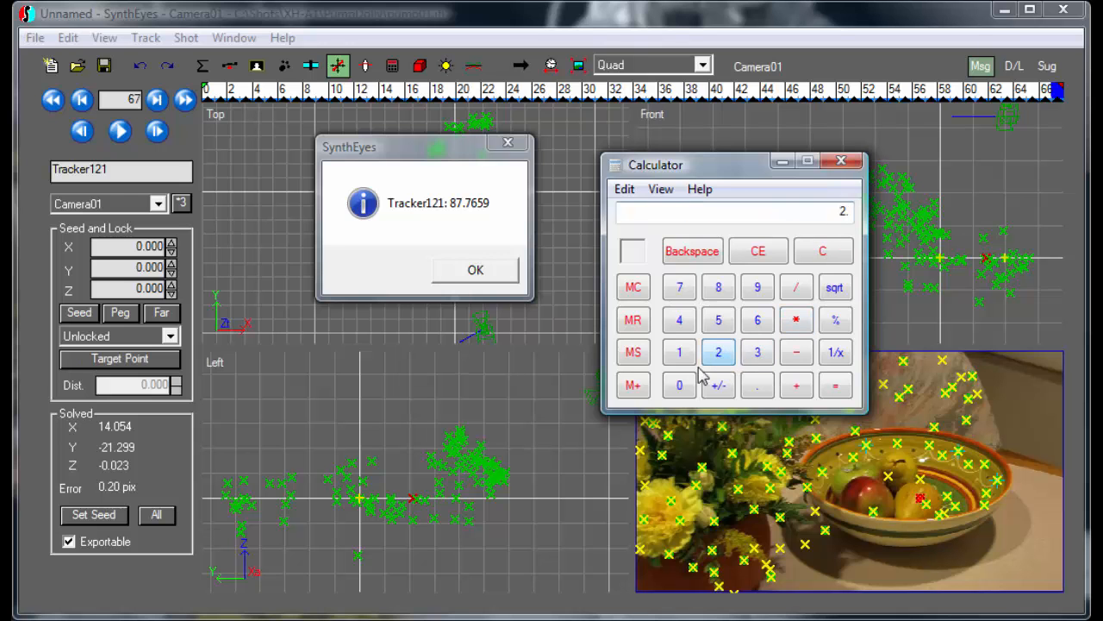
left_click(679, 387)
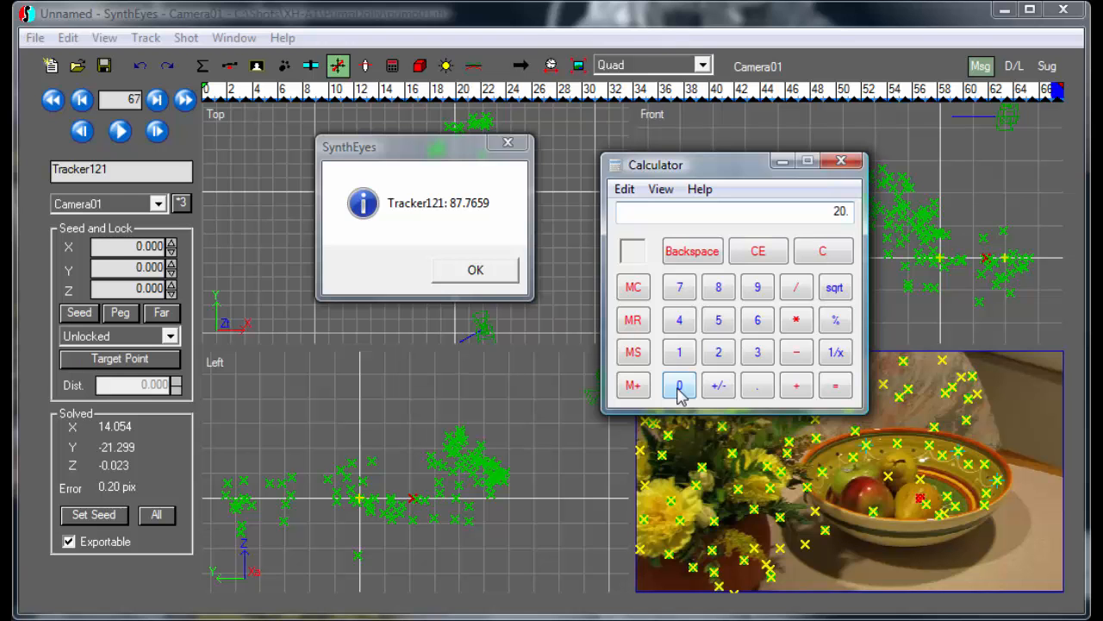
left_click(835, 388)
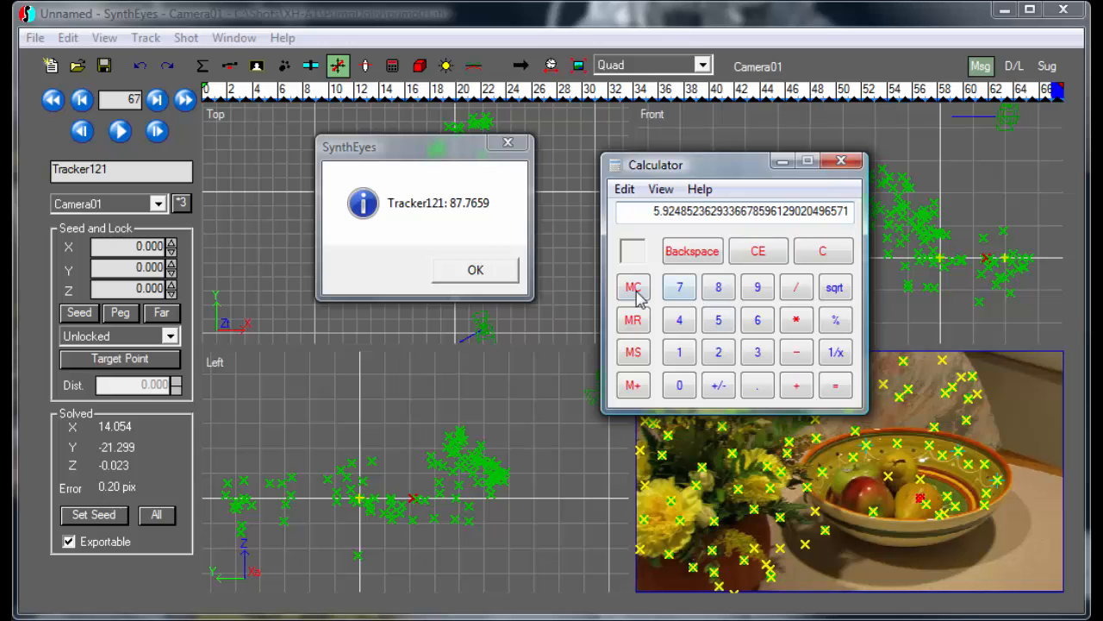
left_click(508, 144)
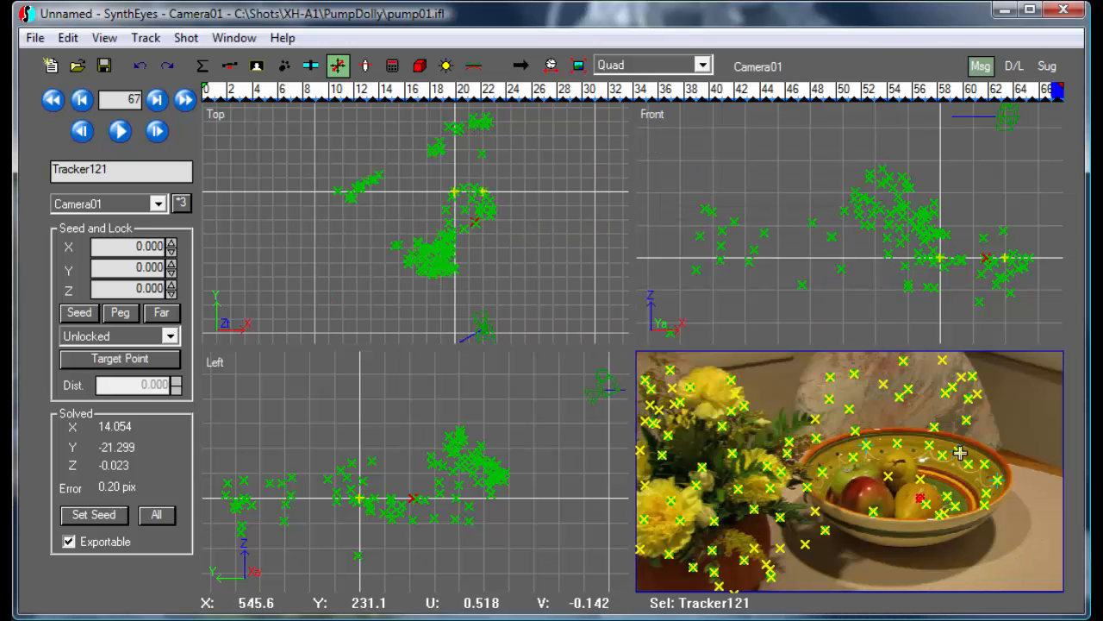
Change Tracker68's locked seed X from 20 to 5.925, checking it against the calculator
left_click(959, 452)
double_click(145, 245)
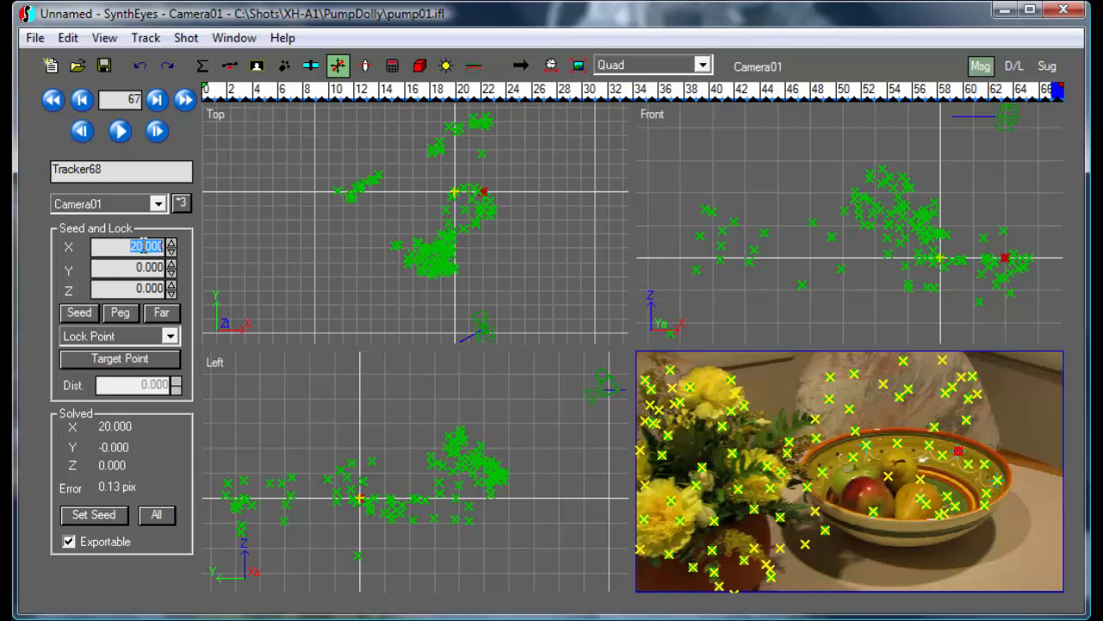
type("5.925")
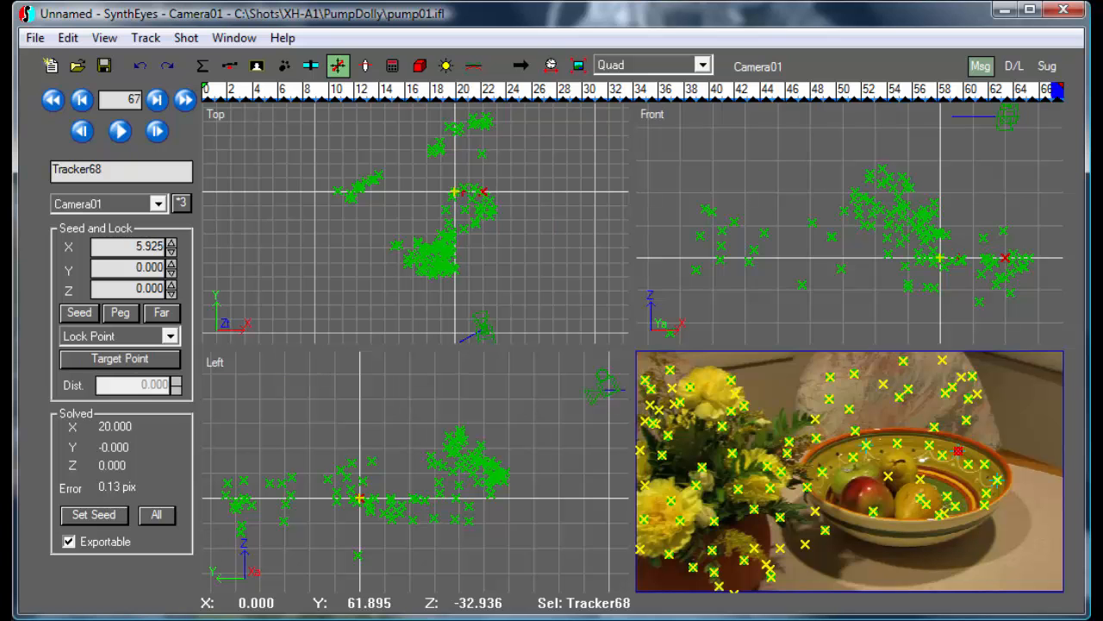
key("alt+Tab")
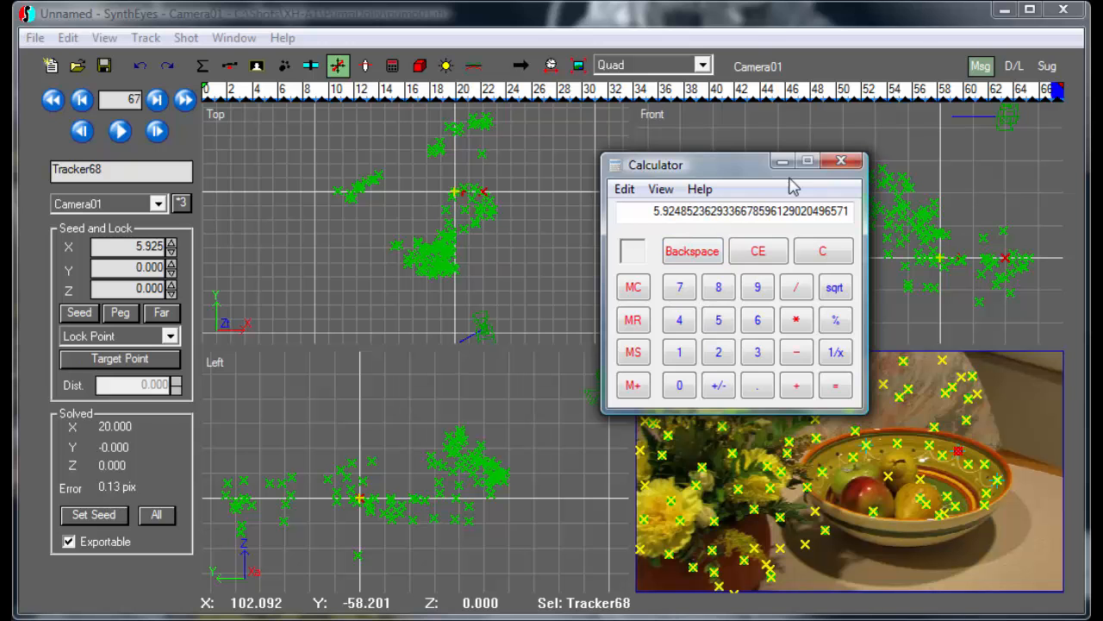
left_click(750, 26)
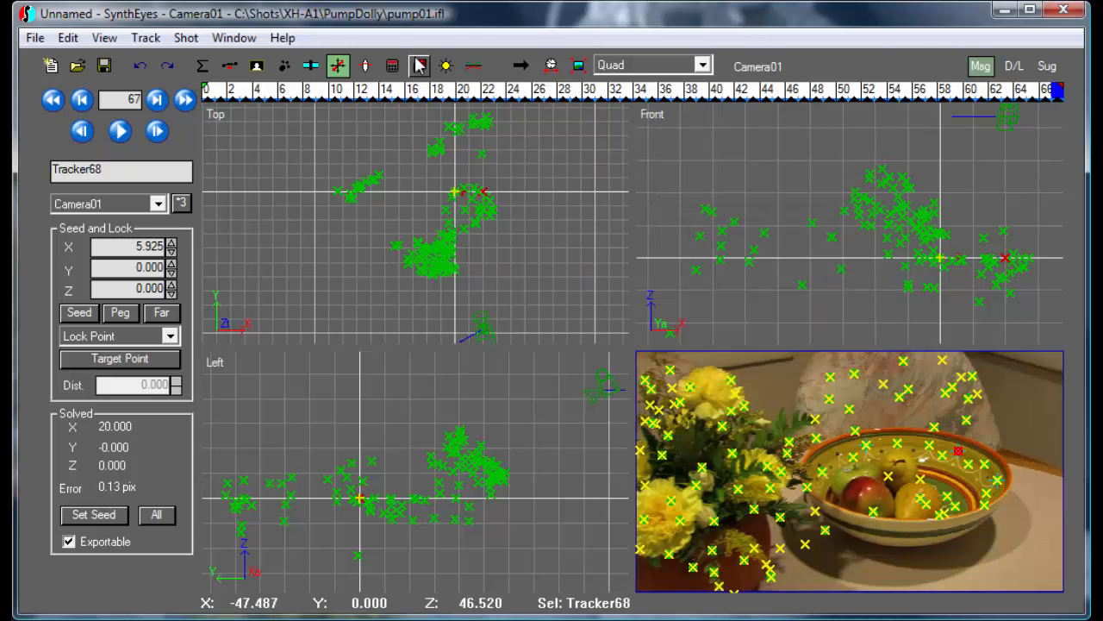
left_click(392, 65)
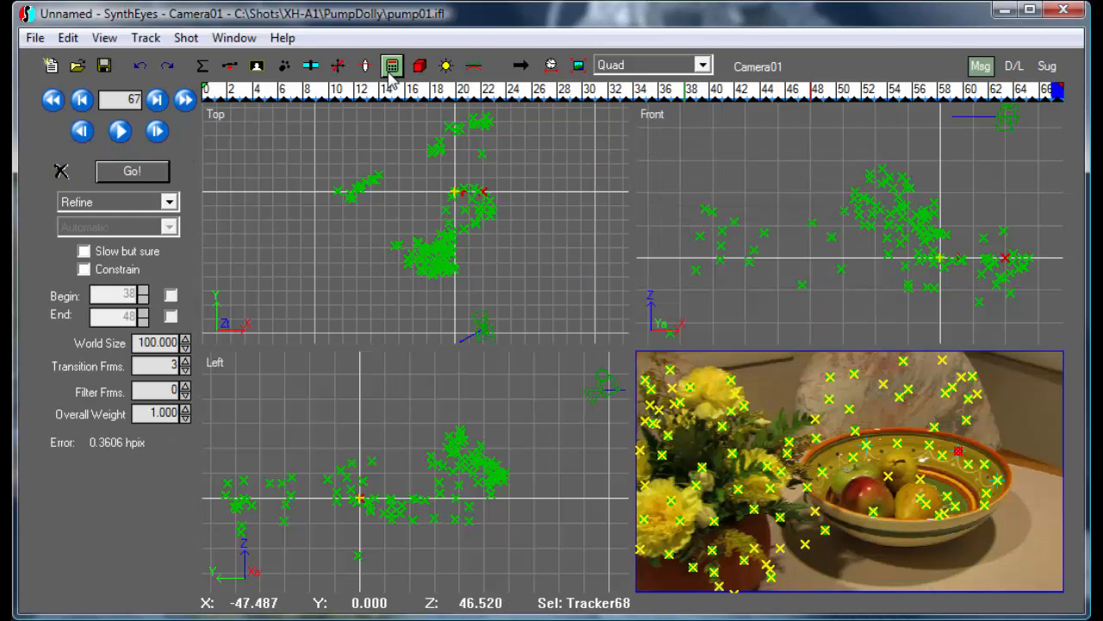
Run a refine solve at the new scale and dismiss the solve log
left_click(151, 173)
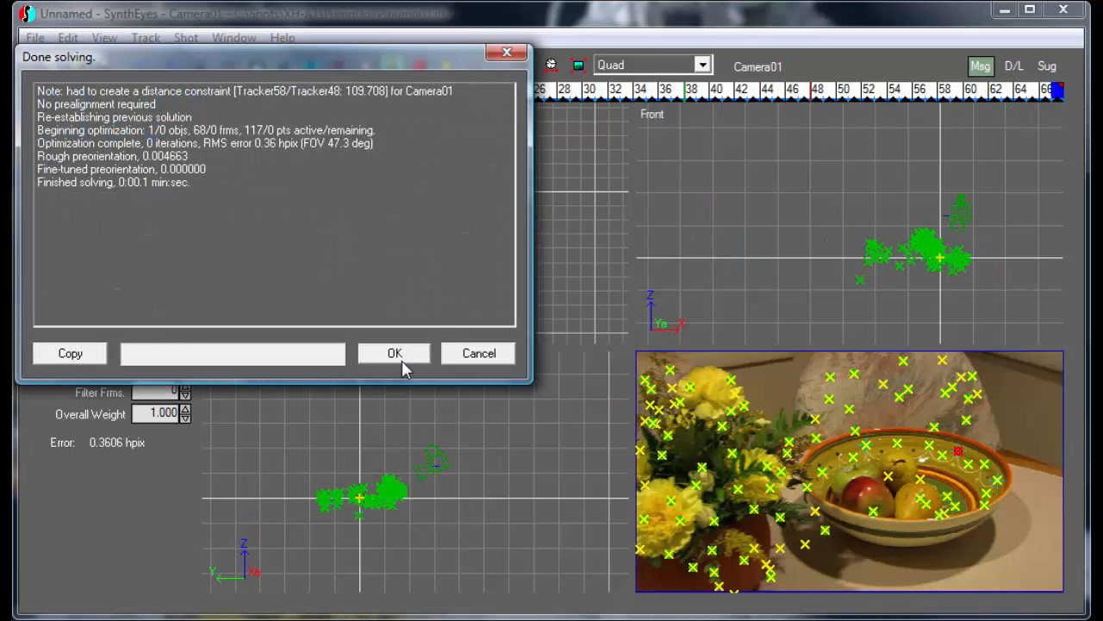
left_click(402, 356)
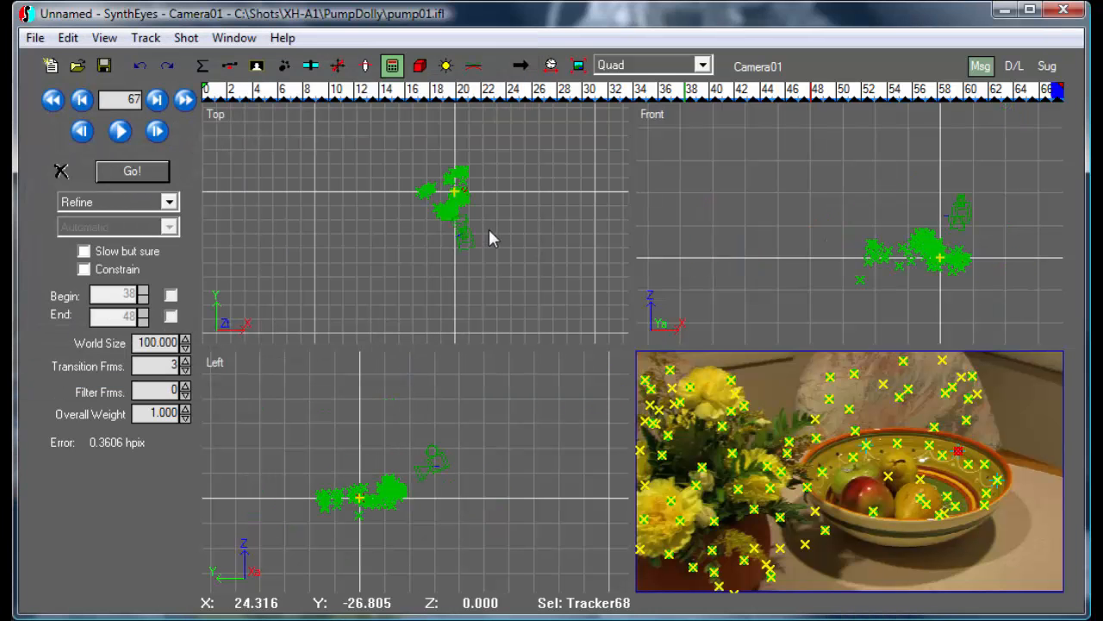
scroll(465, 201, "up", 4)
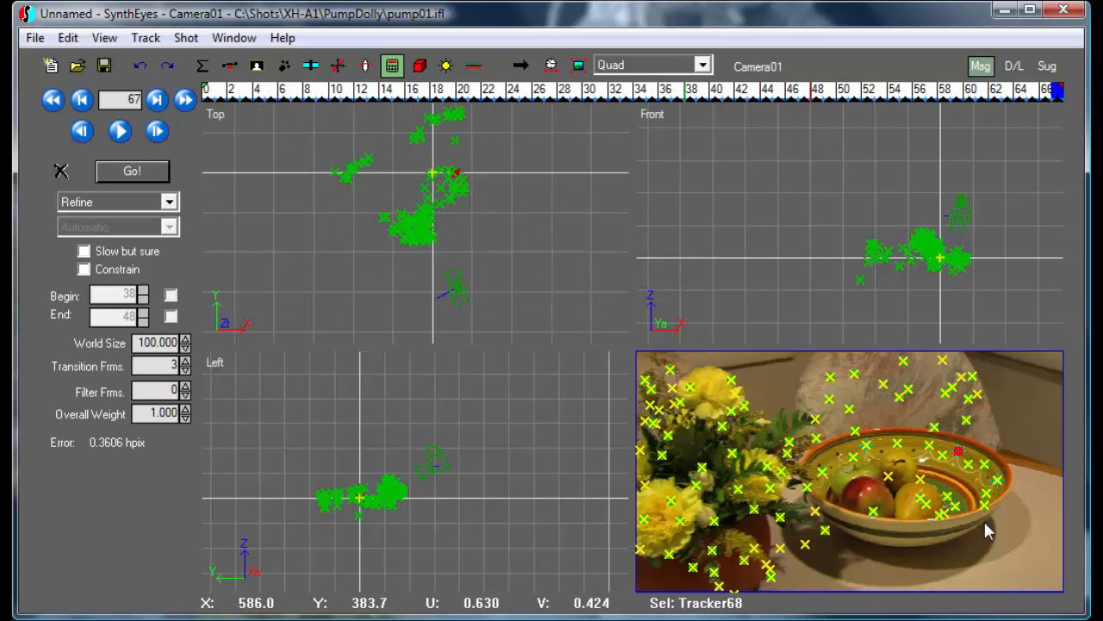
Measure Tracker121's camera distance, which now reads 26.0027
left_click(919, 498)
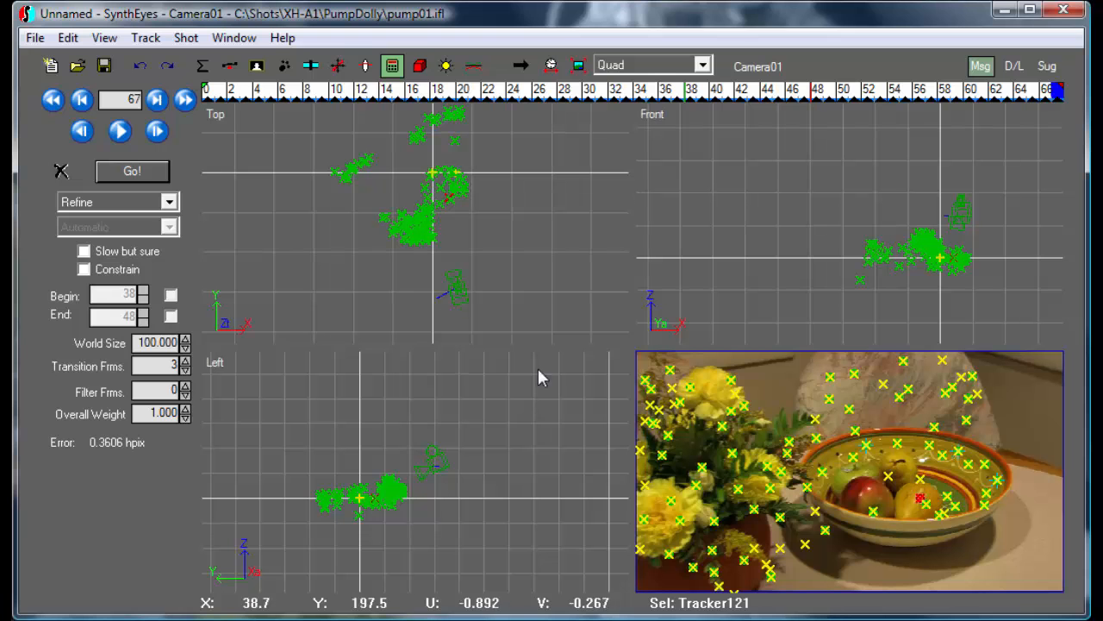
left_click(148, 38)
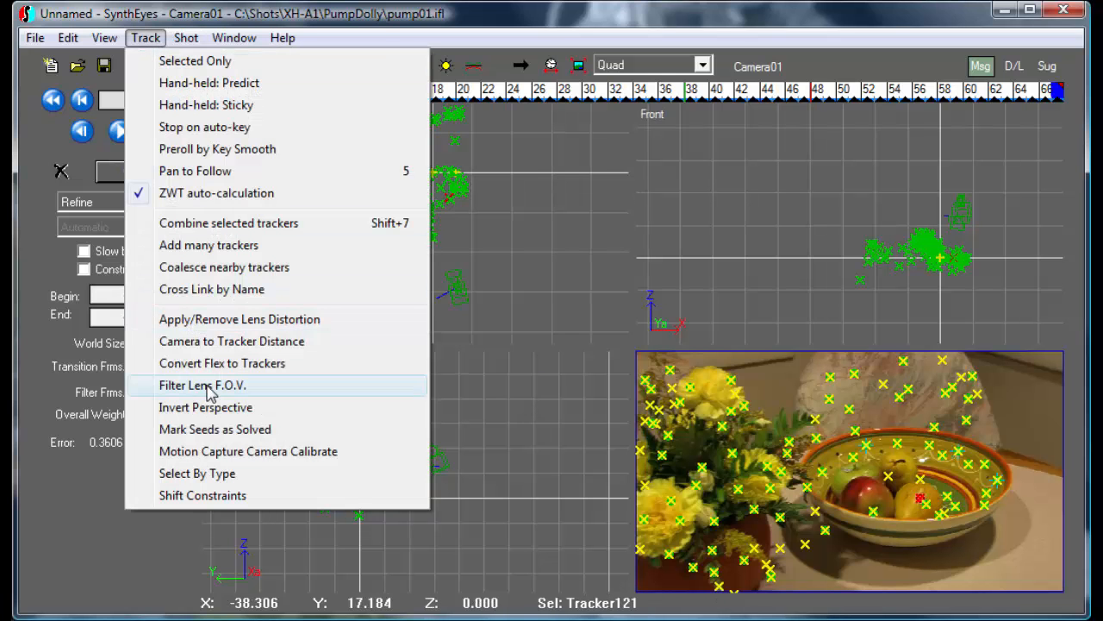
left_click(229, 343)
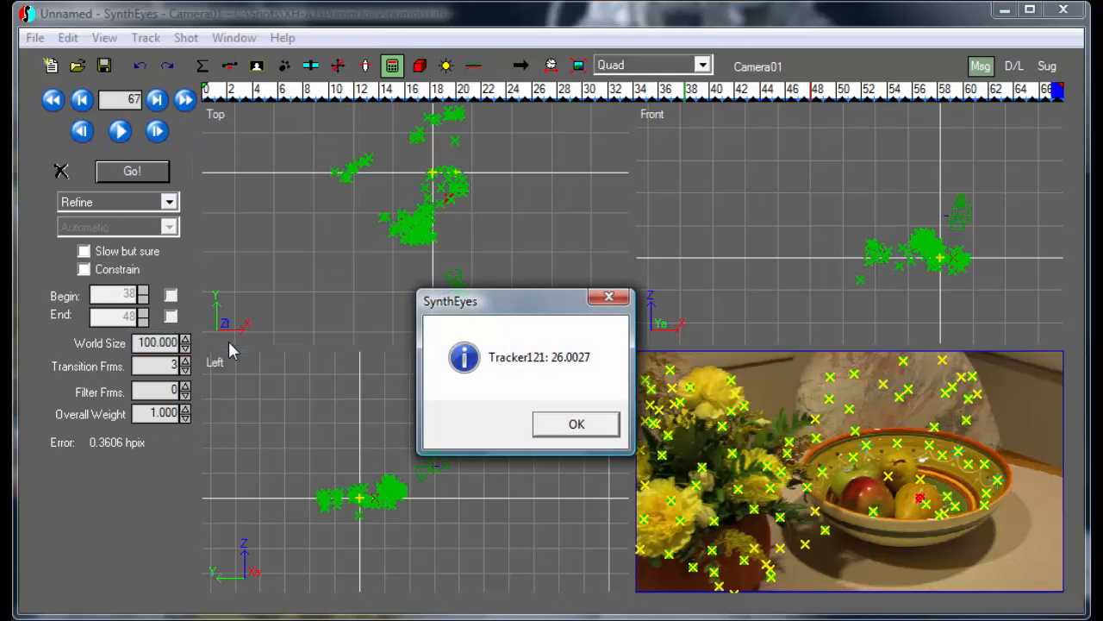